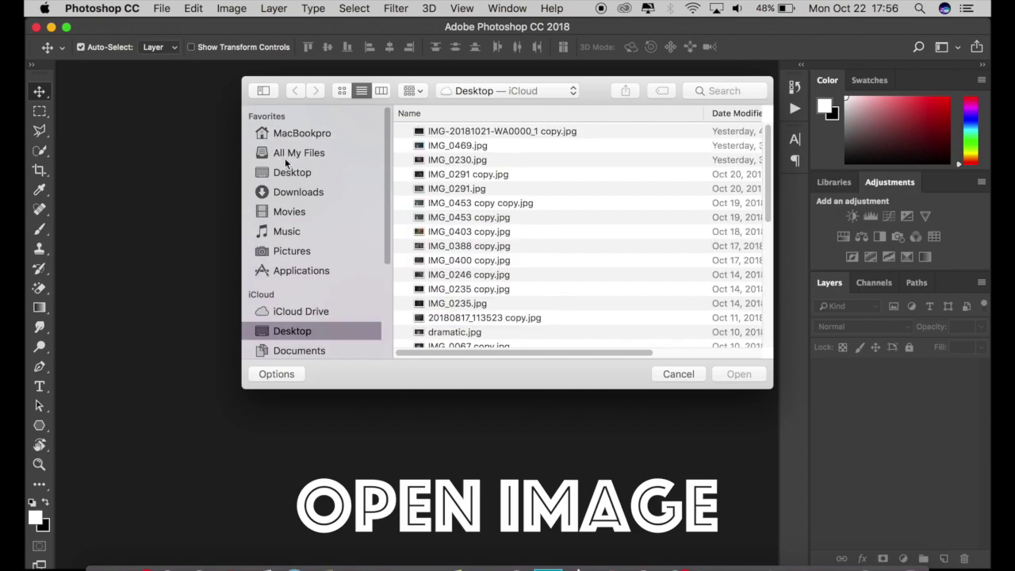
Step: Open the image IMG_0291.jpg from the Desktop folder, browsing the files as thumbnails
{"action": "left_click", "coordinate": [342, 90]}
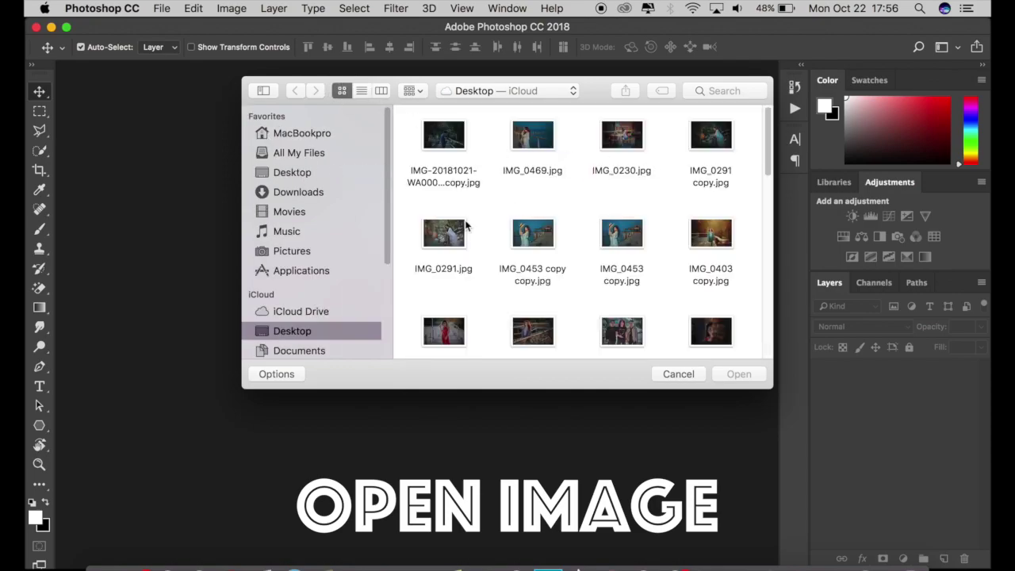
{"action": "left_click", "coordinate": [468, 228]}
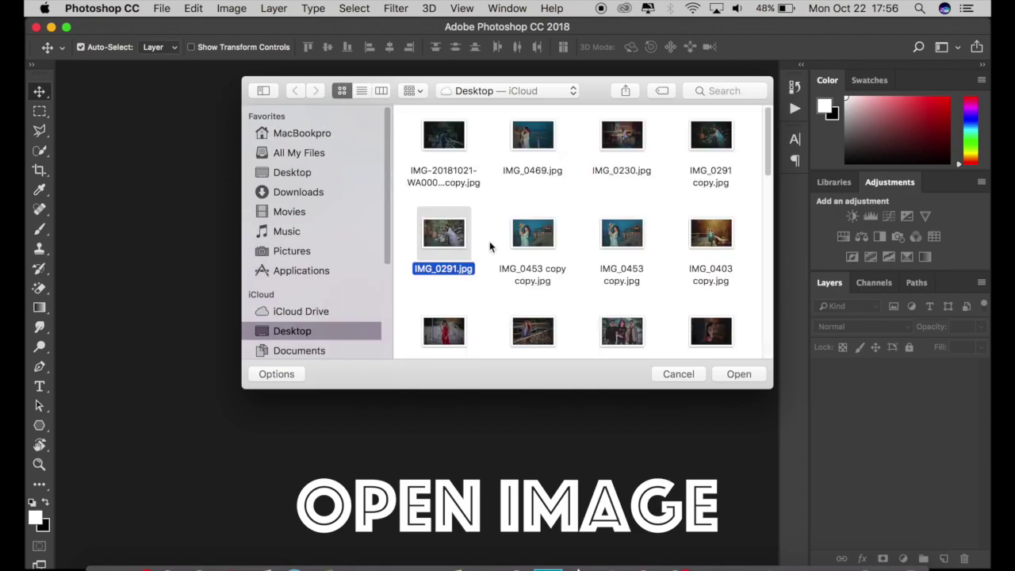
{"action": "left_click", "coordinate": [738, 374]}
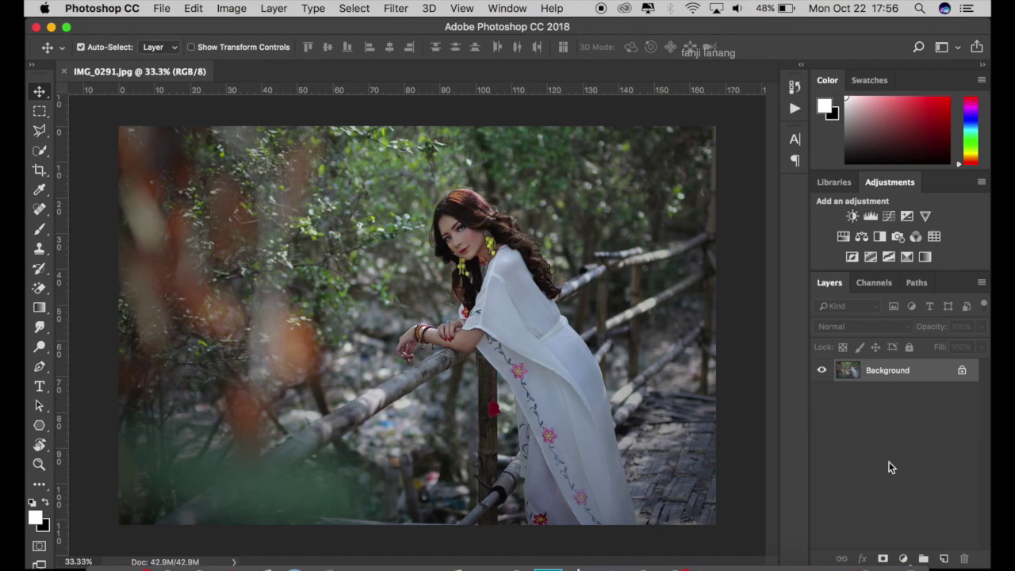
Step: Add a reversed Gradient Fill layer in Radial style and position its clear centre over the woman
{"action": "left_click", "coordinate": [903, 558]}
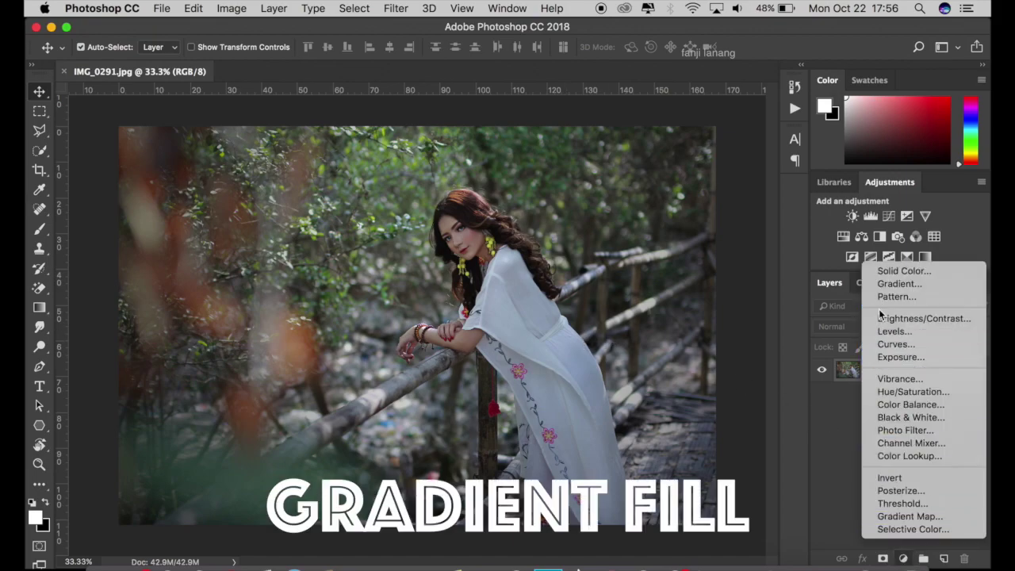
{"action": "left_click", "coordinate": [899, 284]}
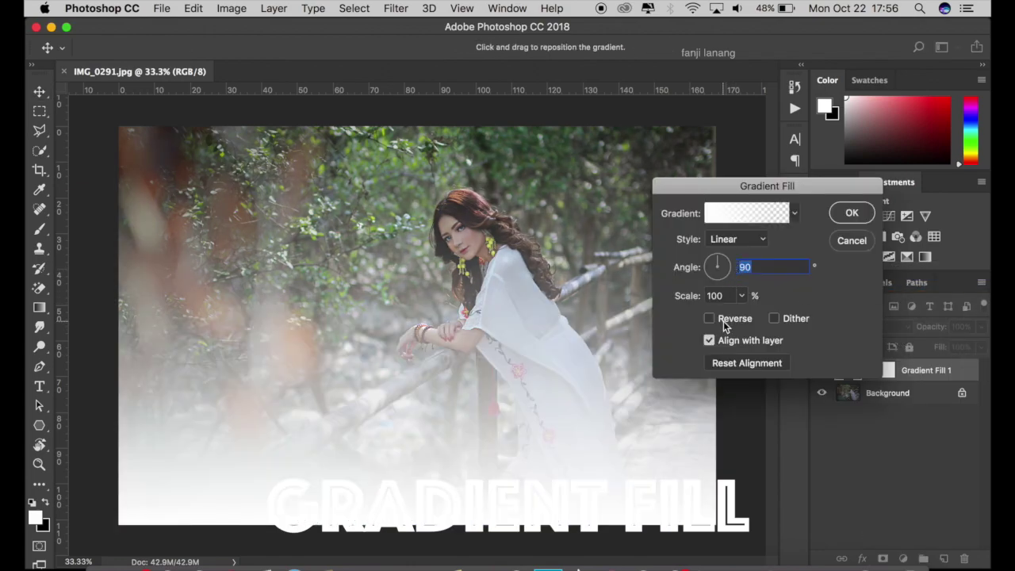
{"action": "left_click", "coordinate": [723, 320]}
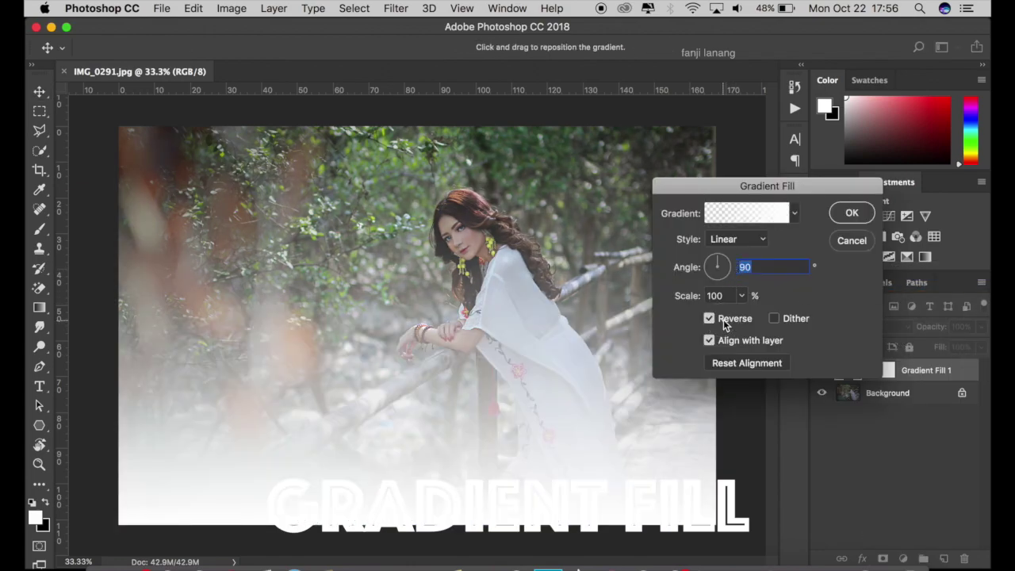
{"action": "left_click", "coordinate": [729, 242]}
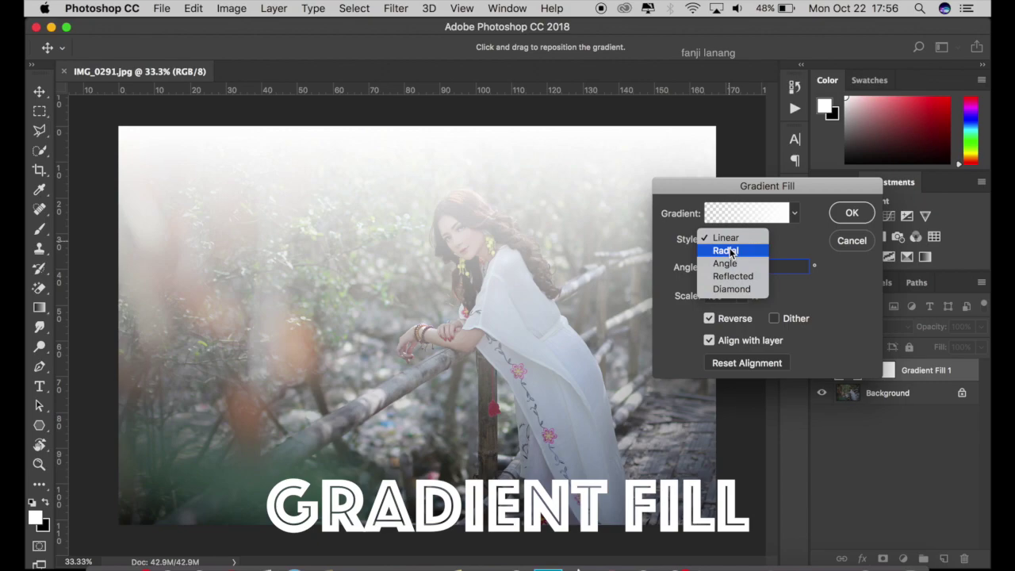
{"action": "left_click", "coordinate": [730, 250]}
{"action": "left_click_drag", "start_coordinate": [475, 317], "coordinate": [486, 278]}
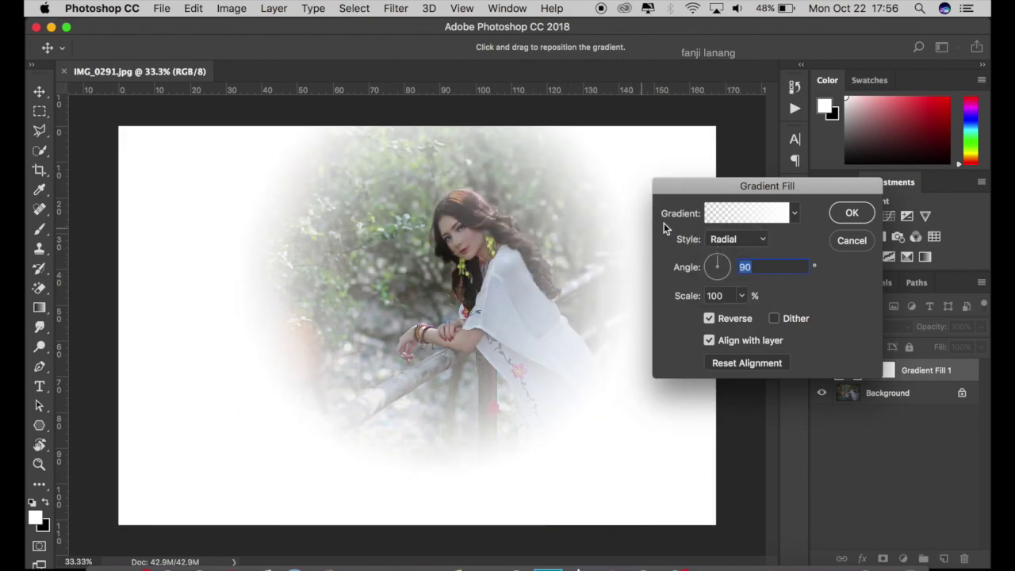
Step: Change the fill's gradient to the last preset, the dark grey-to-transparent one
{"action": "left_click", "coordinate": [750, 213]}
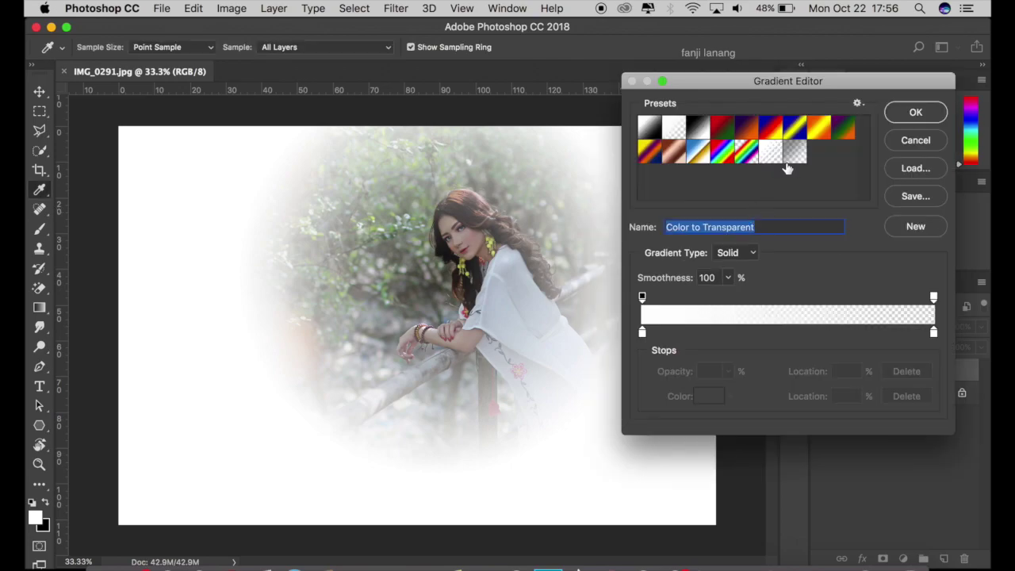
{"action": "left_click", "coordinate": [794, 152]}
{"action": "left_click", "coordinate": [911, 113]}
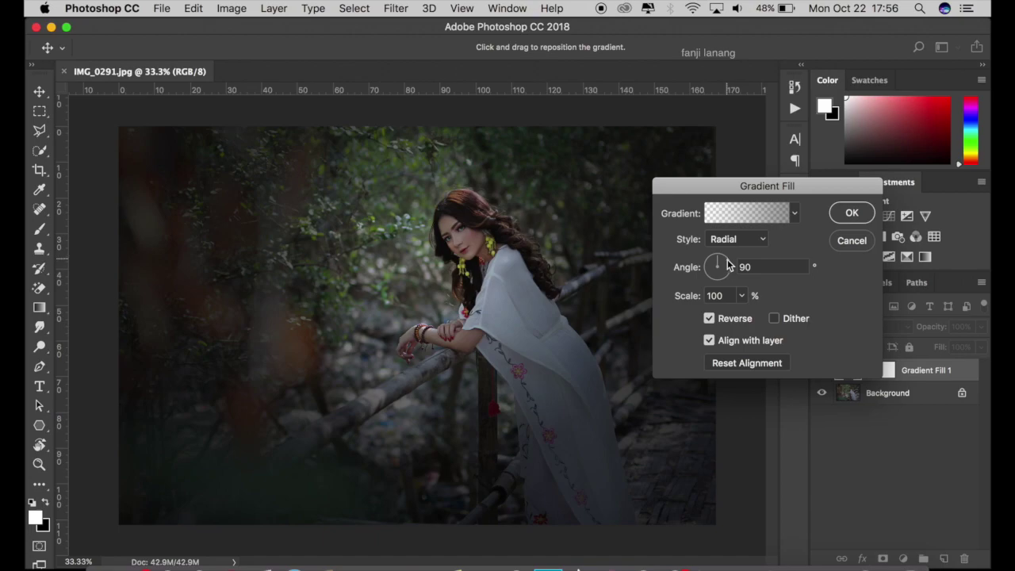
Step: Set the gradient fill's angle to 28.07° and its scale to about 133%, and apply the fill
{"action": "left_click", "coordinate": [729, 261]}
{"action": "left_click", "coordinate": [742, 296]}
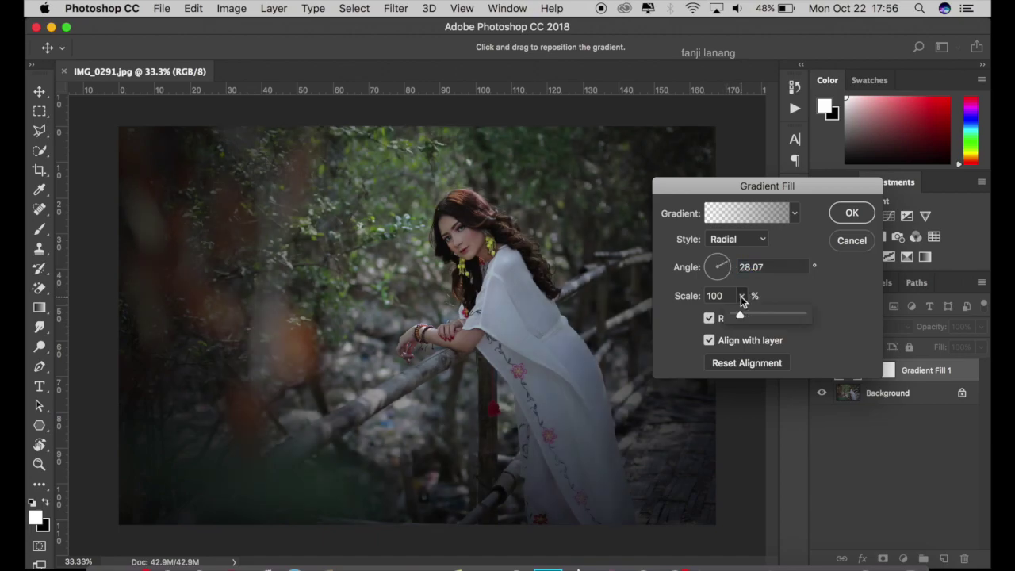
{"action": "left_click", "coordinate": [745, 316]}
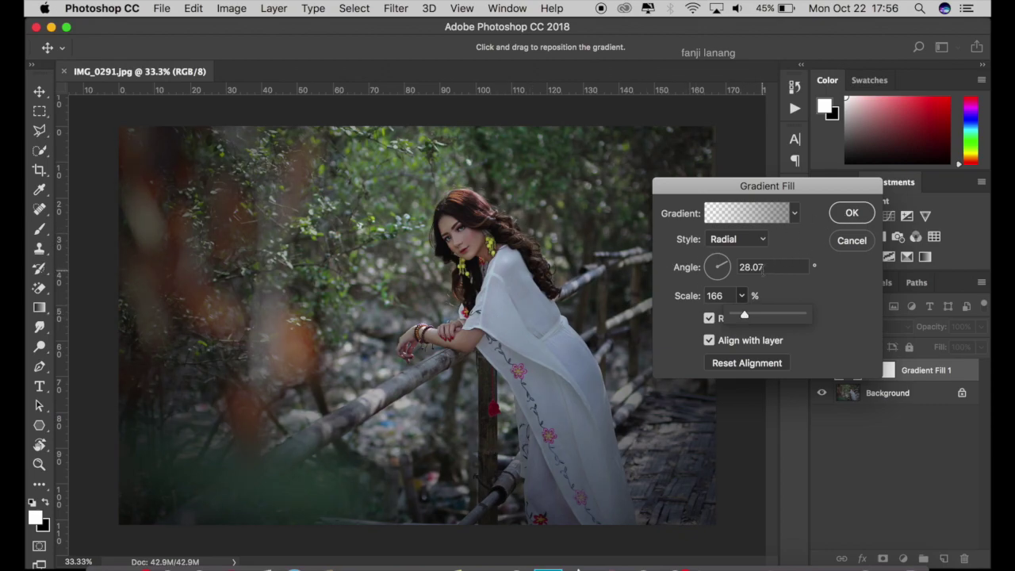
{"action": "left_click_drag", "start_coordinate": [746, 317], "coordinate": [738, 317]}
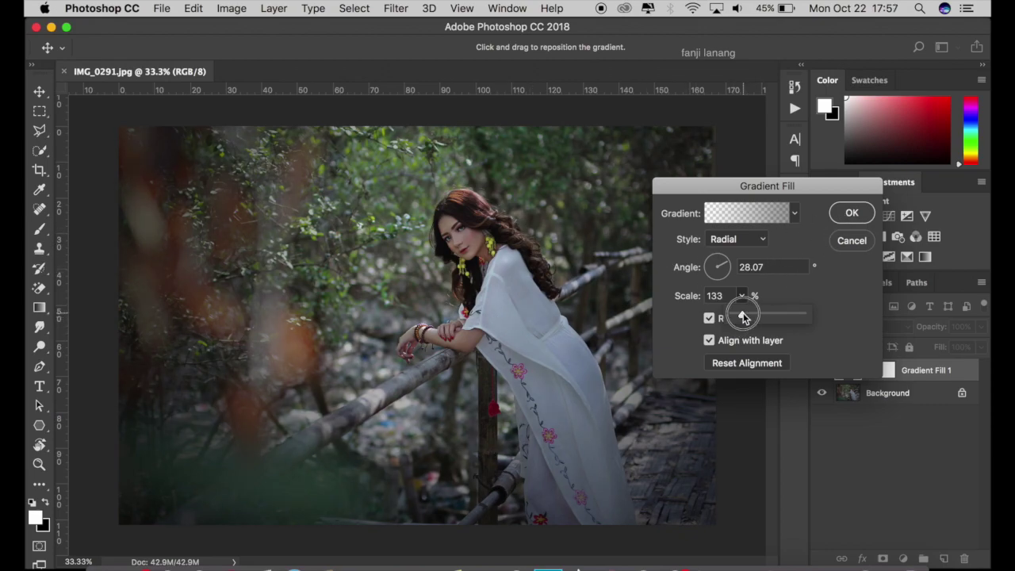
{"action": "left_click", "coordinate": [842, 216]}
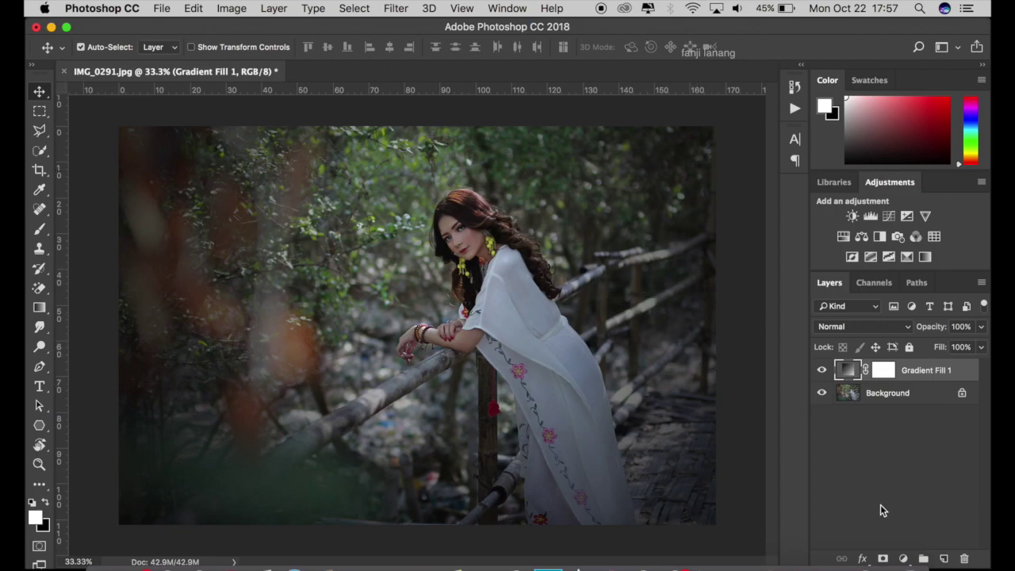
Step: Add a blank layer above the gradient fill and use Apply Image on it with the Merged layer, Multiply blending and 100% opacity
{"action": "left_click", "coordinate": [944, 558]}
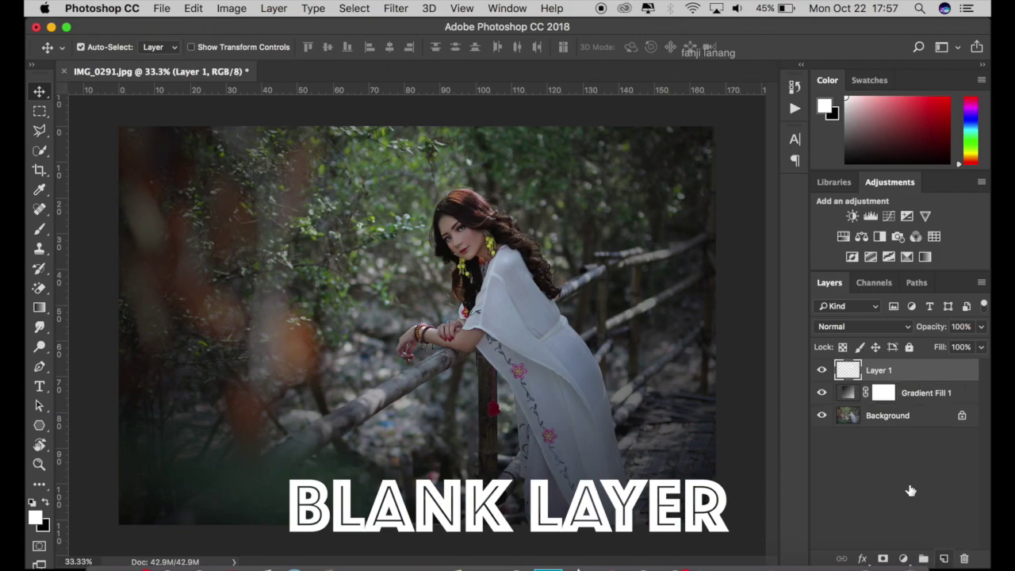
{"action": "left_click", "coordinate": [198, 8]}
{"action": "mouse_move", "coordinate": [220, 11]}
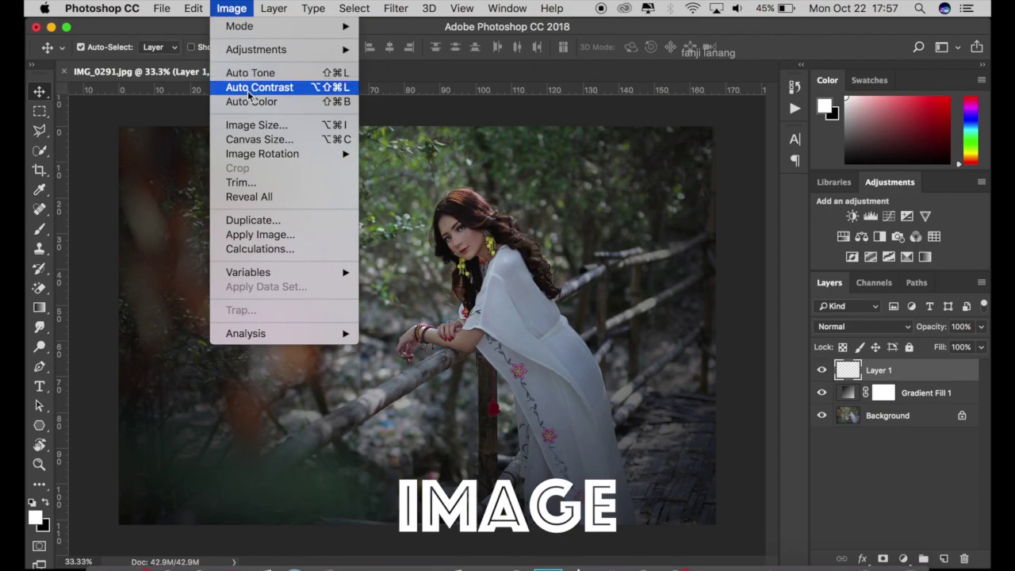
{"action": "left_click", "coordinate": [269, 237]}
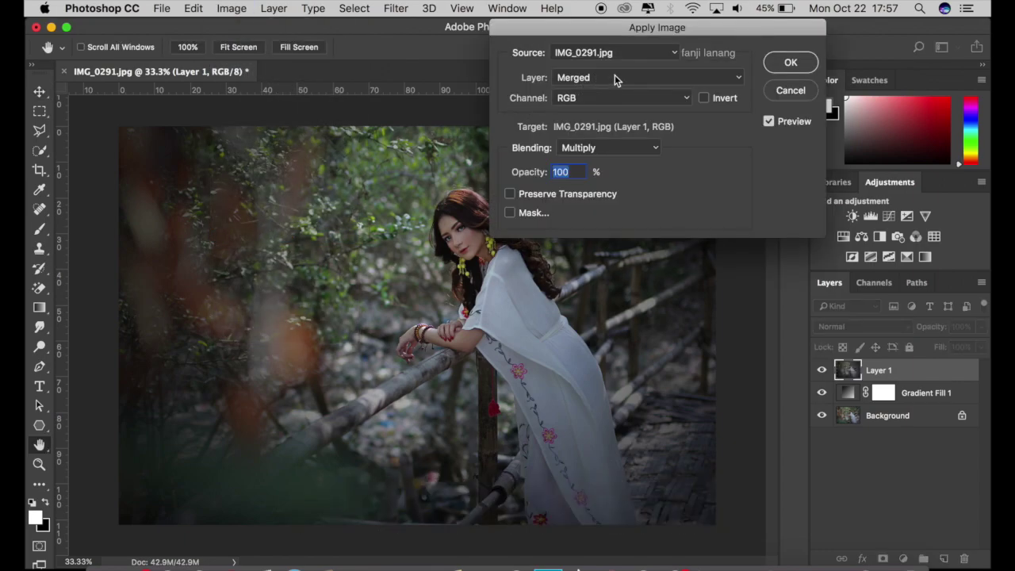
{"action": "left_click", "coordinate": [794, 62]}
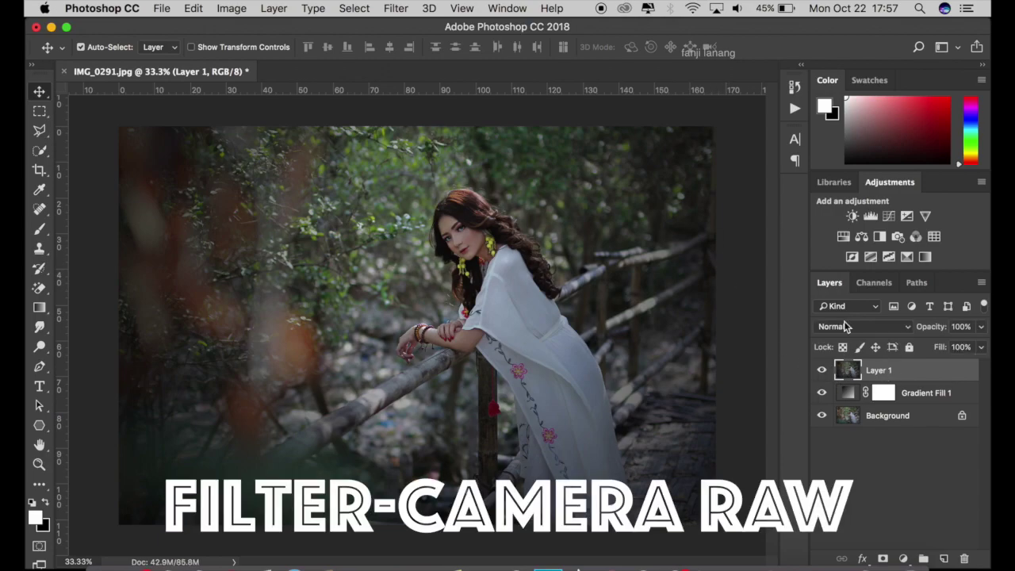
Step: Start the Camera Raw Filter on the merged layer and set Highlights to -28, Shadows to +38 and Whites to -24
{"action": "left_click", "coordinate": [388, 10]}
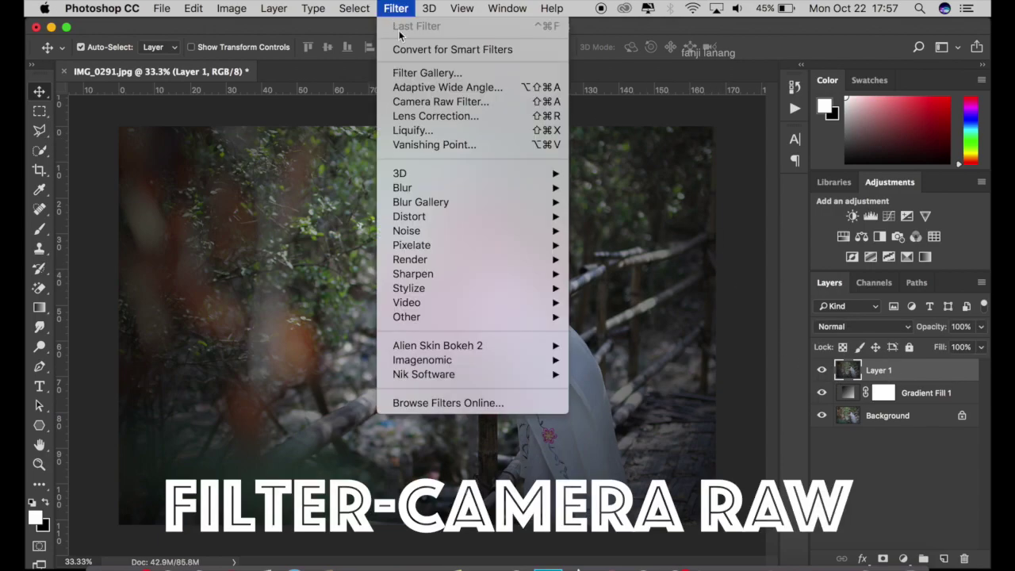
{"action": "left_click", "coordinate": [462, 104]}
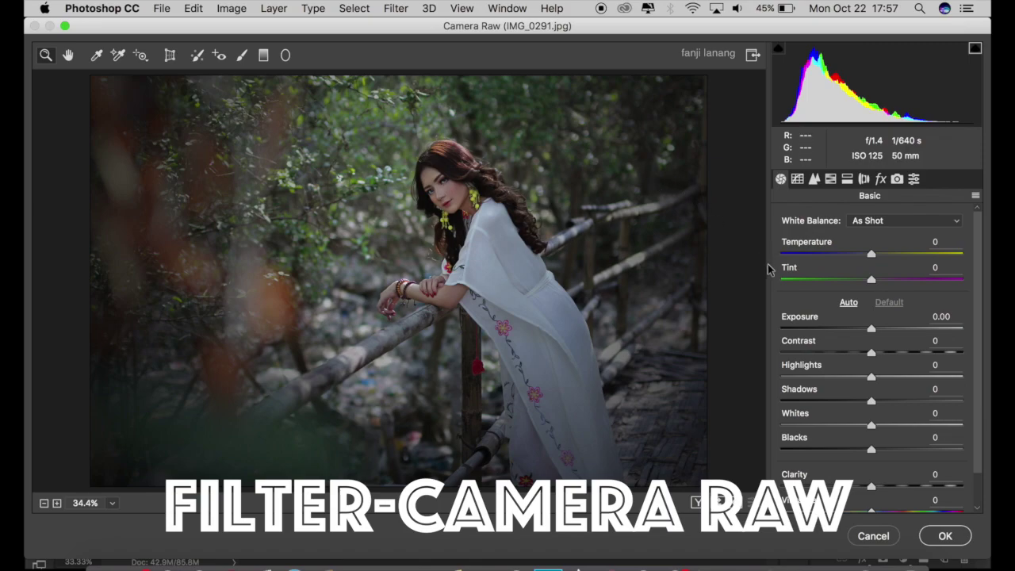
{"action": "left_click", "coordinate": [832, 378]}
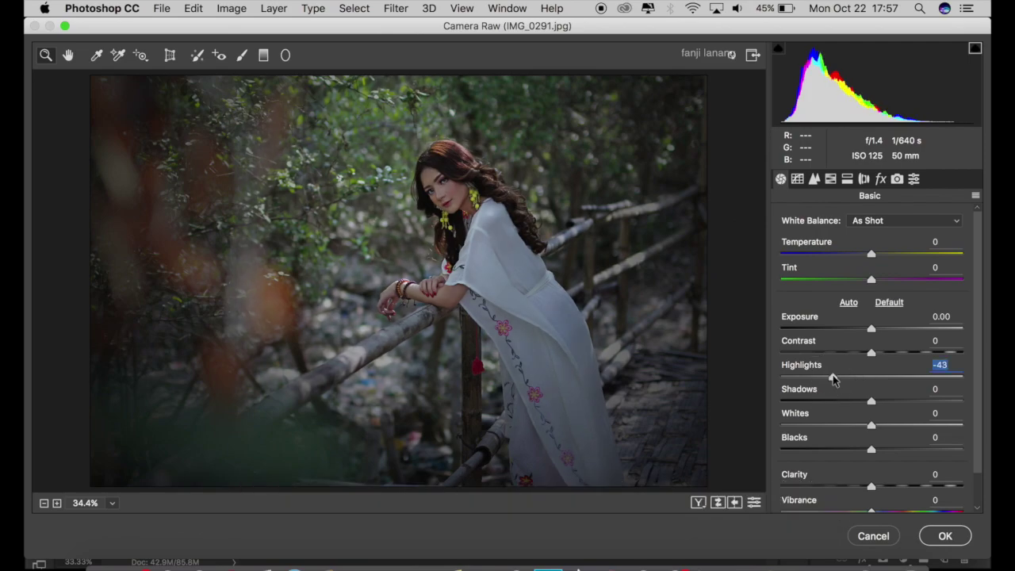
{"action": "left_click", "coordinate": [839, 426]}
{"action": "left_click", "coordinate": [906, 401]}
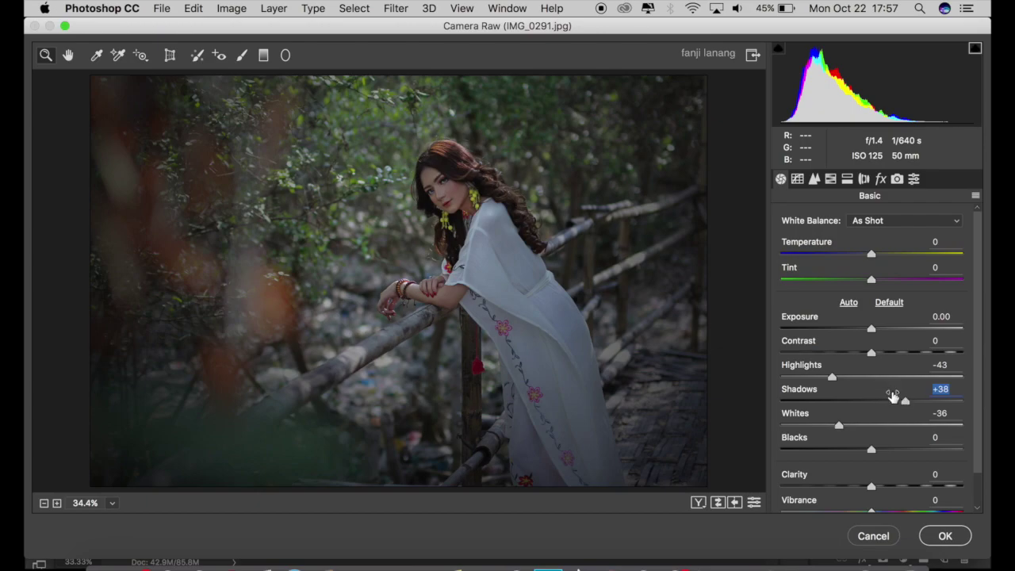
{"action": "left_click_drag", "start_coordinate": [843, 381], "coordinate": [848, 387]}
{"action": "left_click_drag", "start_coordinate": [839, 426], "coordinate": [850, 427]}
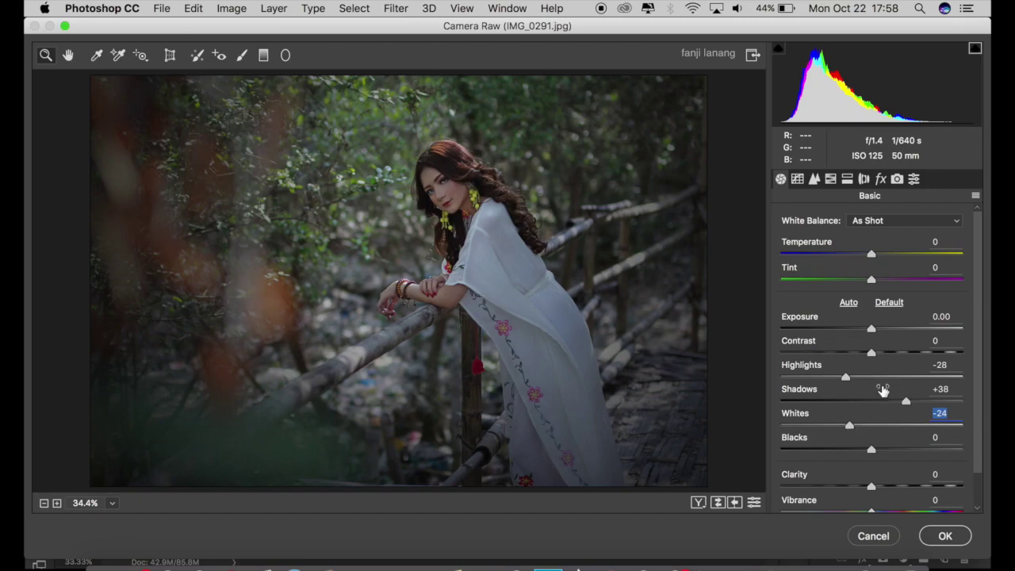
Step: Lower the white end of the RGB point tone curve to about 232 and add anchor points near 193/191 and 127/127
{"action": "left_click", "coordinate": [797, 181]}
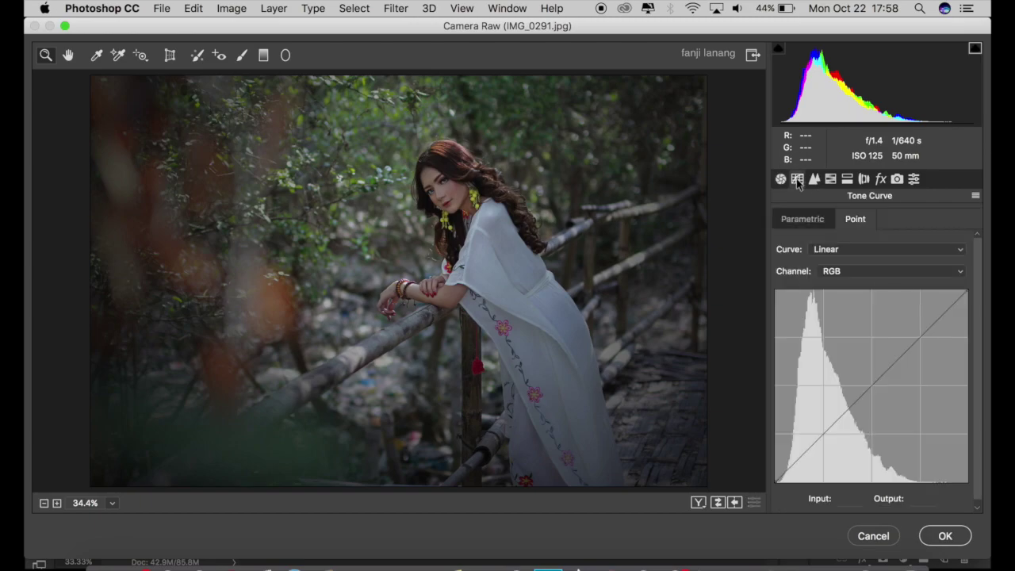
{"action": "left_click_drag", "start_coordinate": [967, 294], "coordinate": [976, 311]}
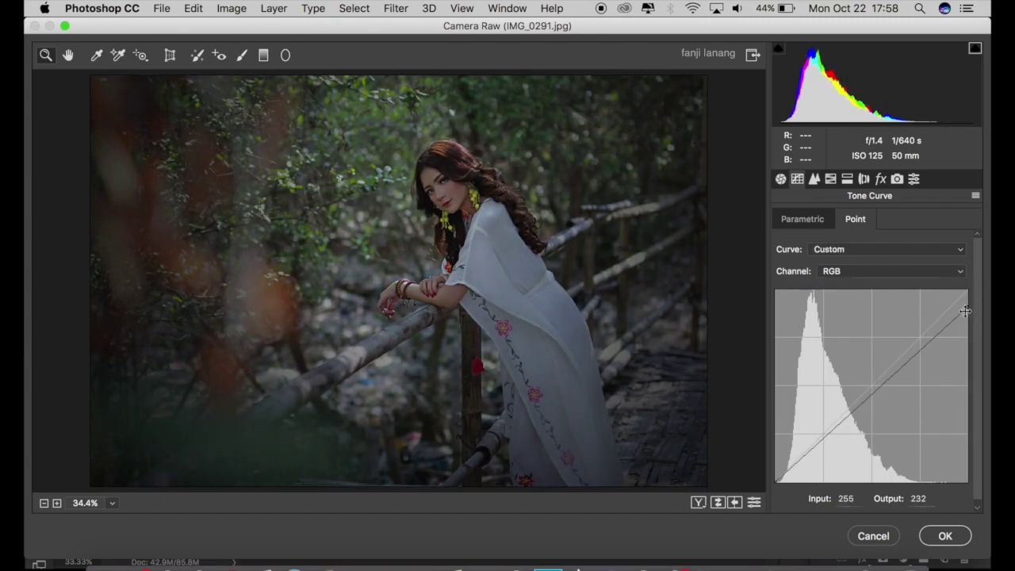
{"action": "left_click", "coordinate": [919, 338]}
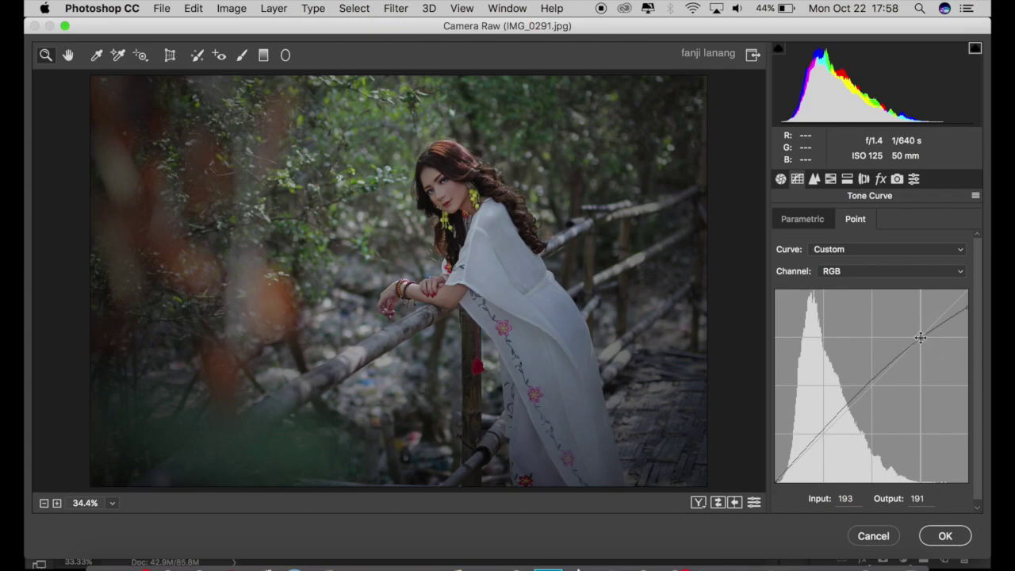
{"action": "left_click_drag", "start_coordinate": [868, 385], "coordinate": [871, 389]}
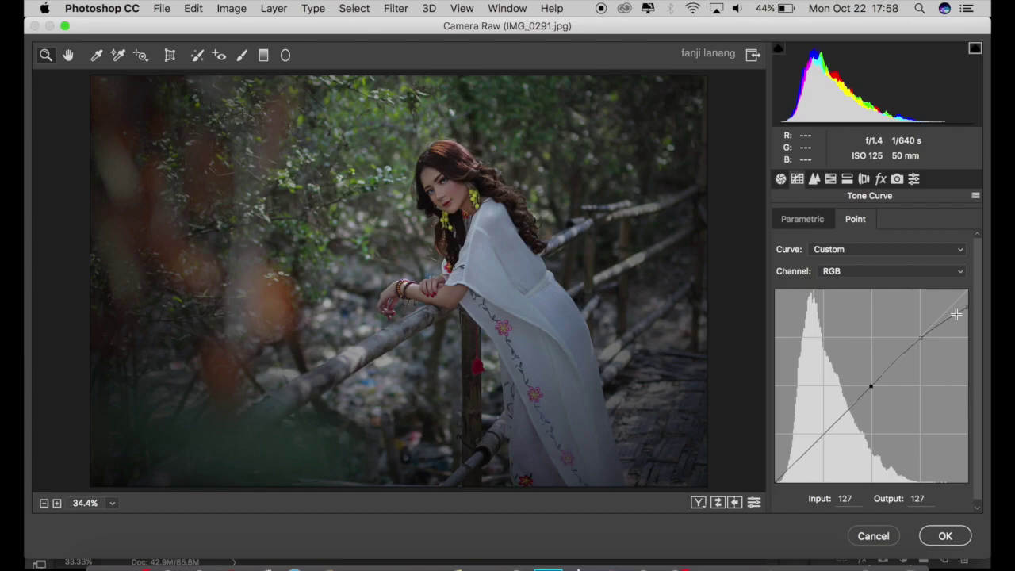
Step: Shift the HSL hues: Yellows to -100, Greens to +100, Aquas to +100 and Blues to about -15
{"action": "left_click", "coordinate": [817, 179]}
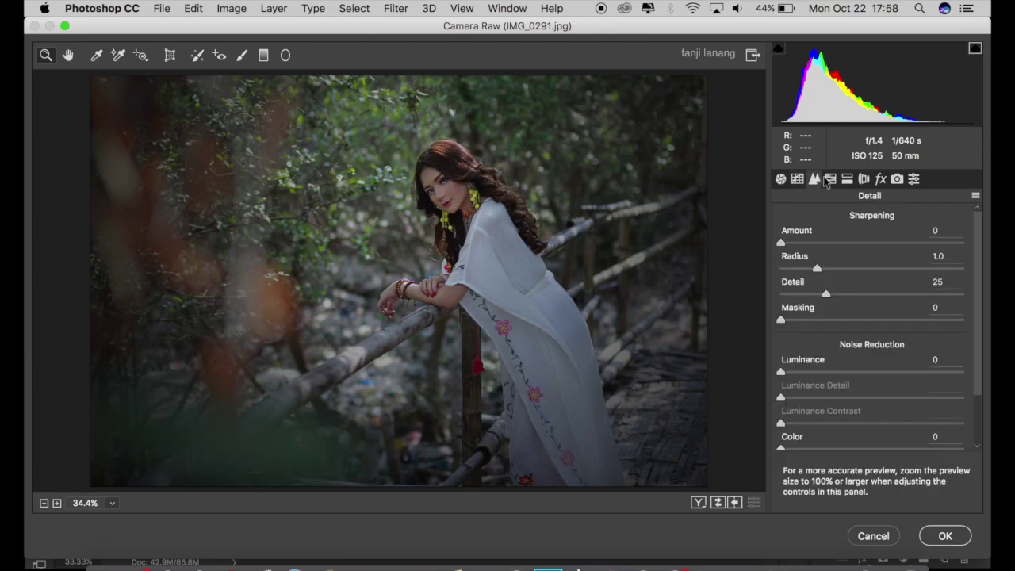
{"action": "left_click", "coordinate": [829, 180]}
{"action": "left_click", "coordinate": [785, 246]}
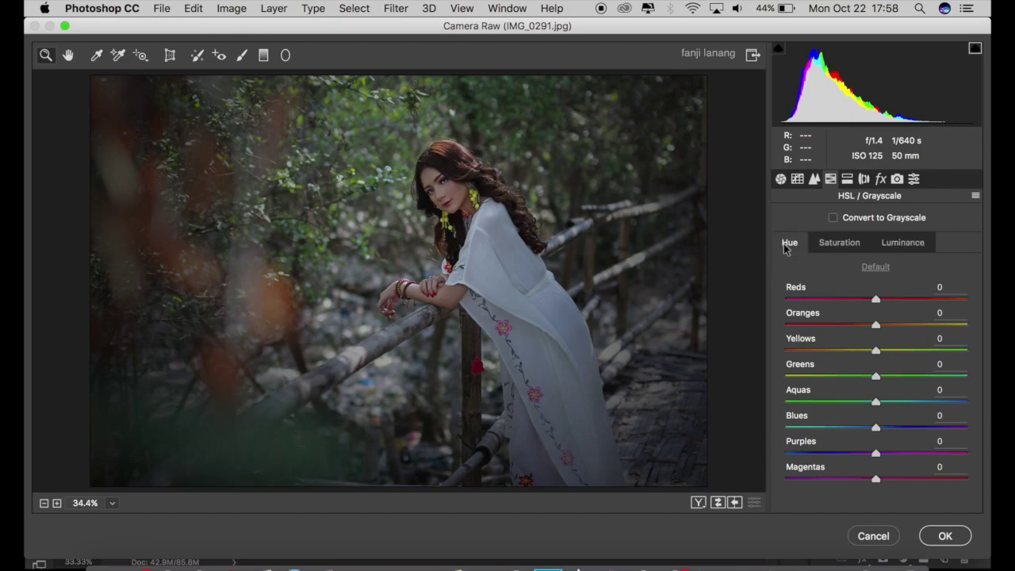
{"action": "left_click_drag", "start_coordinate": [869, 349], "coordinate": [680, 353]}
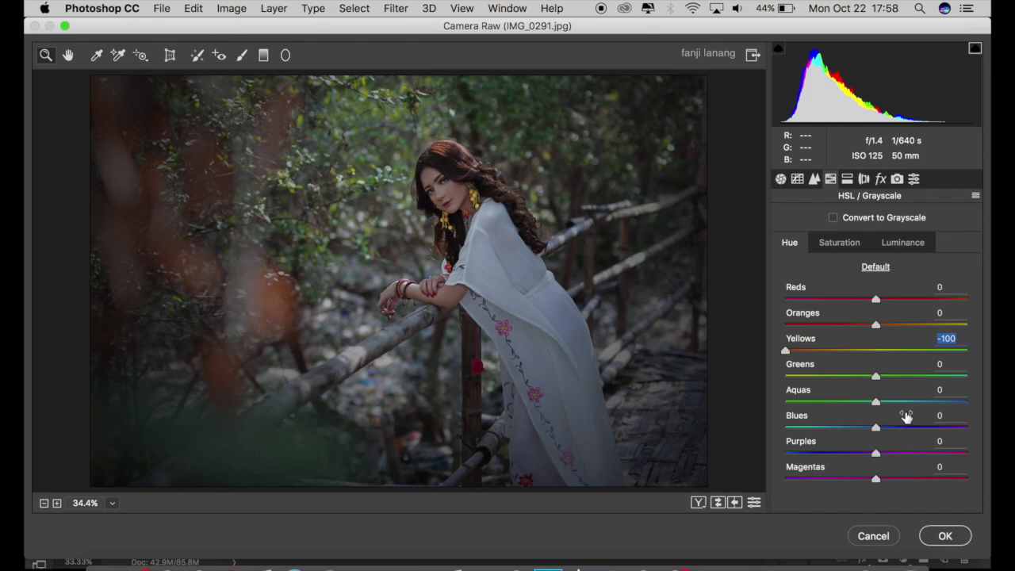
{"action": "left_click_drag", "start_coordinate": [886, 380], "coordinate": [987, 386]}
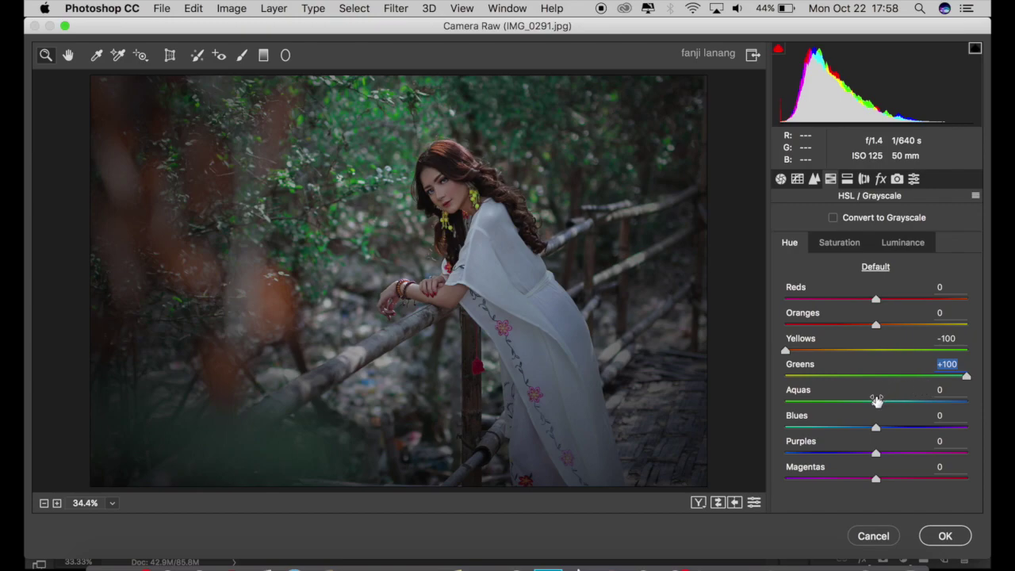
{"action": "left_click_drag", "start_coordinate": [876, 400], "coordinate": [966, 402]}
{"action": "left_click", "coordinate": [862, 429]}
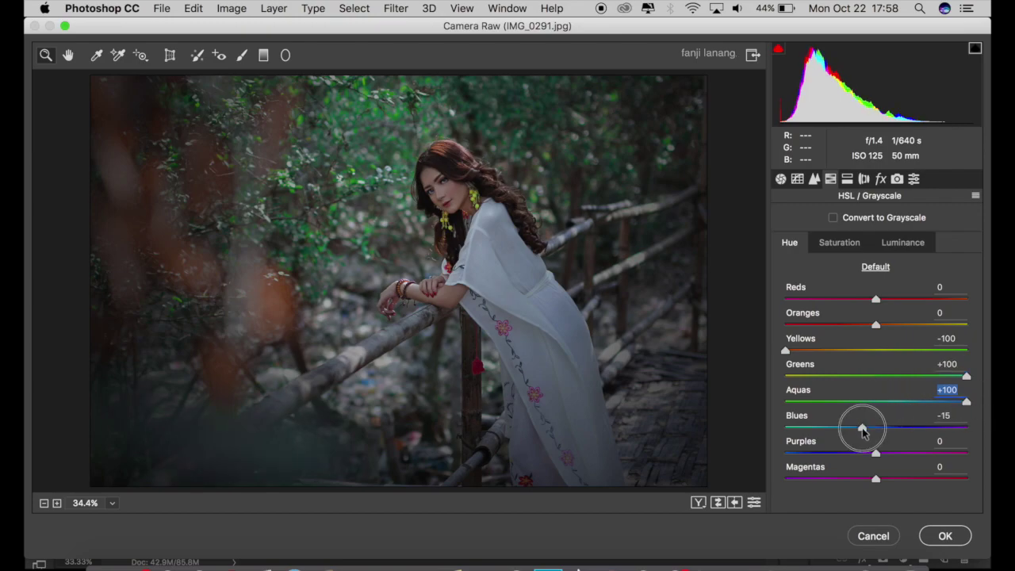
Step: Set the HSL saturation of Oranges to +11, Yellows to +38, Greens to -100 and Aquas to -100
{"action": "left_click", "coordinate": [840, 244]}
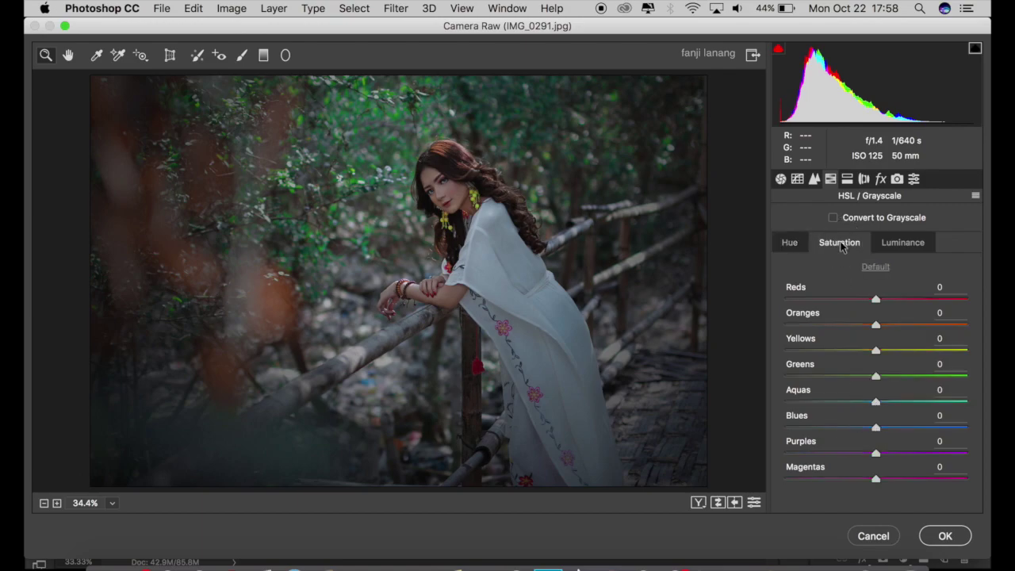
{"action": "left_click_drag", "start_coordinate": [883, 325], "coordinate": [911, 358]}
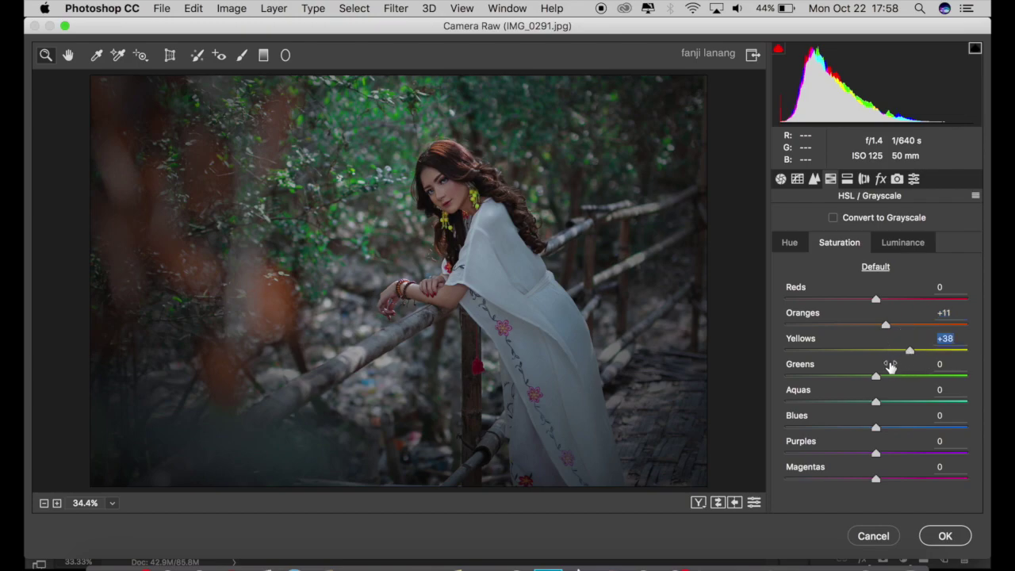
{"action": "left_click_drag", "start_coordinate": [868, 384], "coordinate": [753, 390]}
{"action": "left_click_drag", "start_coordinate": [877, 404], "coordinate": [693, 399]}
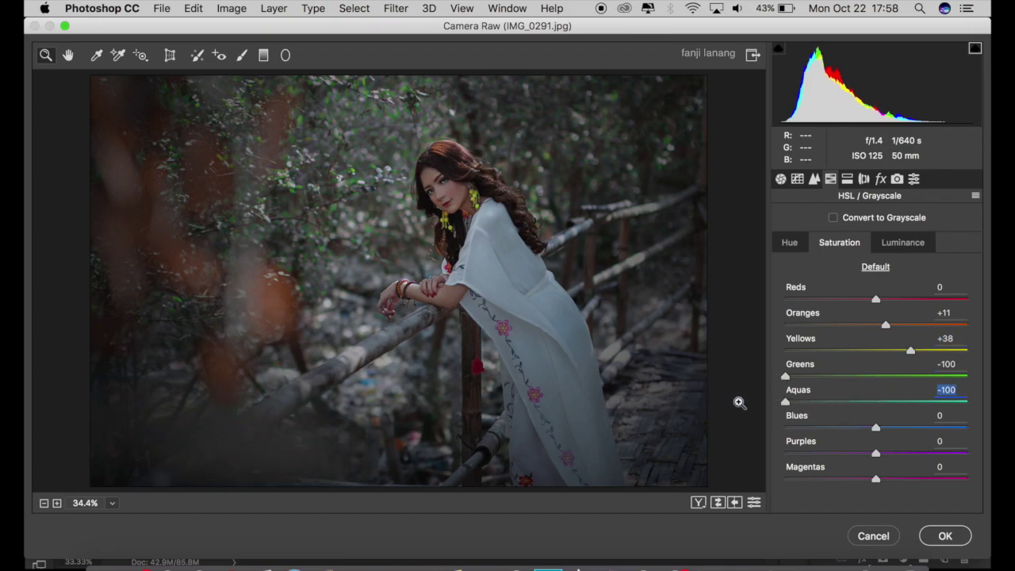
Step: Set the HSL saturation of Blues to -40 and the luminance of Oranges to +22, Yellows to -25, Greens to -35 and Aquas to -58
{"action": "left_click", "coordinate": [856, 428]}
{"action": "left_click_drag", "start_coordinate": [856, 428], "coordinate": [841, 441]}
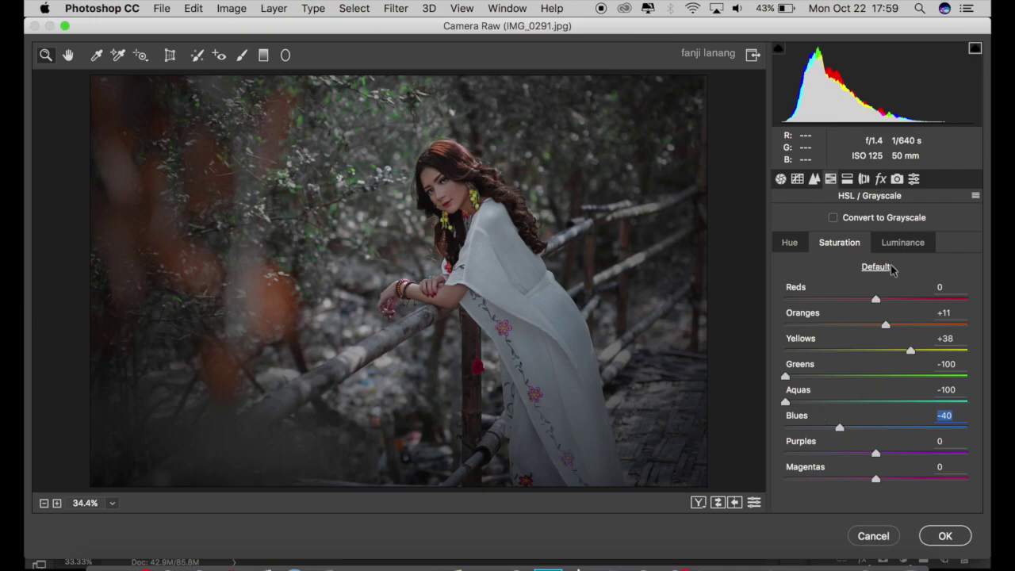
{"action": "left_click", "coordinate": [896, 243]}
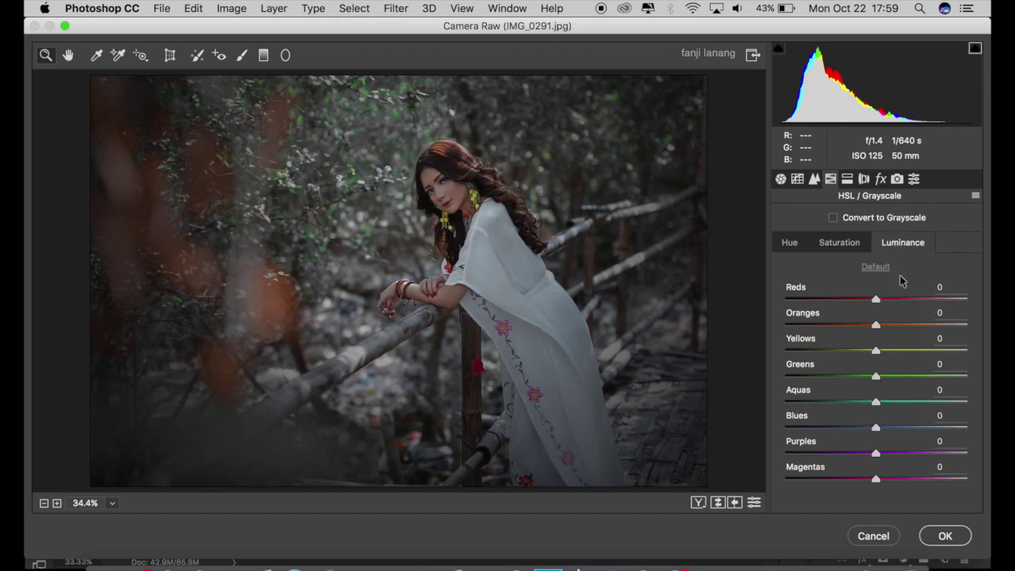
{"action": "left_click", "coordinate": [892, 325]}
{"action": "left_click_drag", "start_coordinate": [893, 325], "coordinate": [845, 399]}
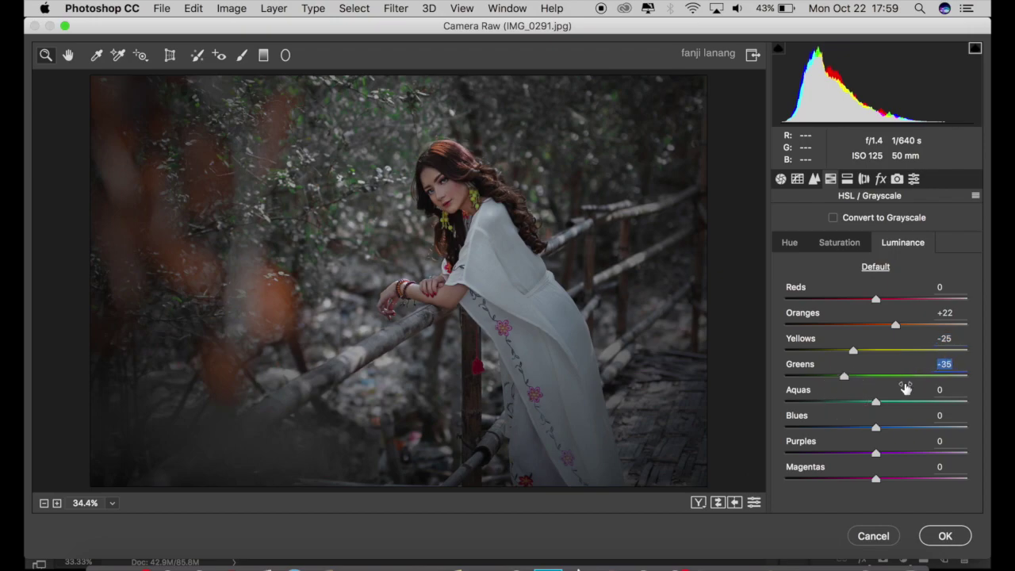
{"action": "left_click", "coordinate": [875, 401]}
{"action": "left_click_drag", "start_coordinate": [876, 404], "coordinate": [825, 423]}
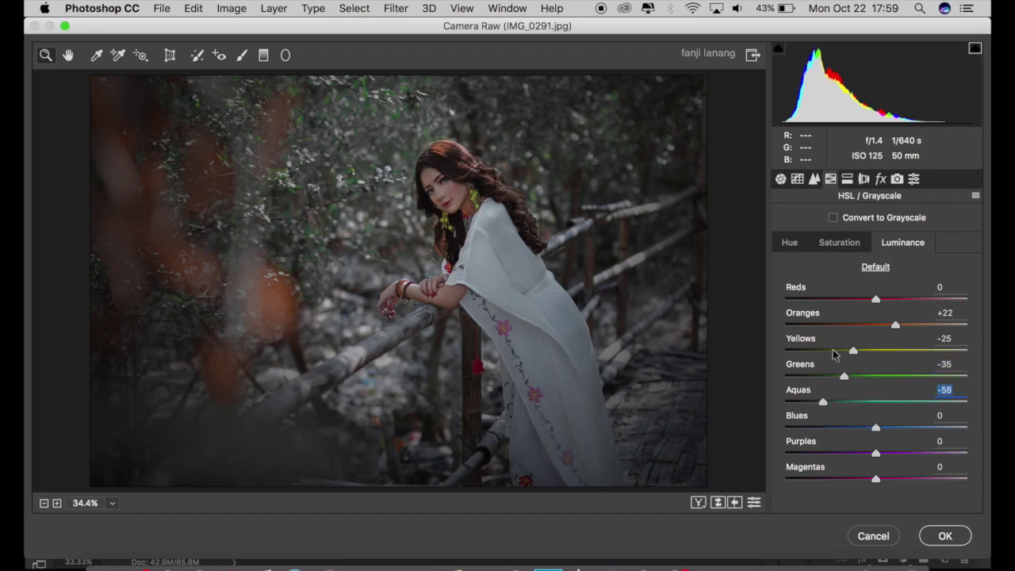
Step: Split-tone the highlights with a hue of 201 and a saturation of 13
{"action": "left_click", "coordinate": [847, 180]}
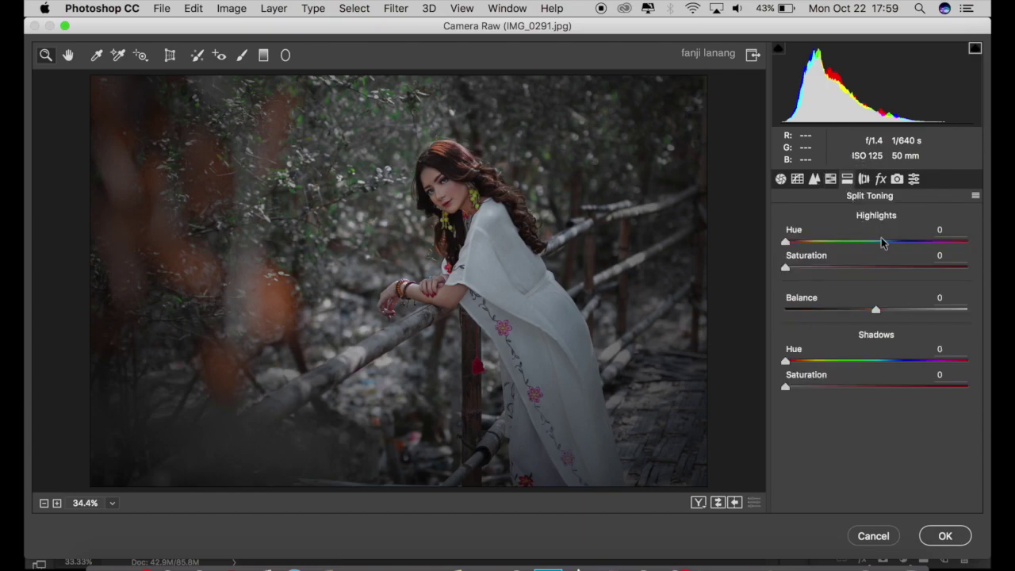
{"action": "left_click_drag", "start_coordinate": [882, 243], "coordinate": [885, 258]}
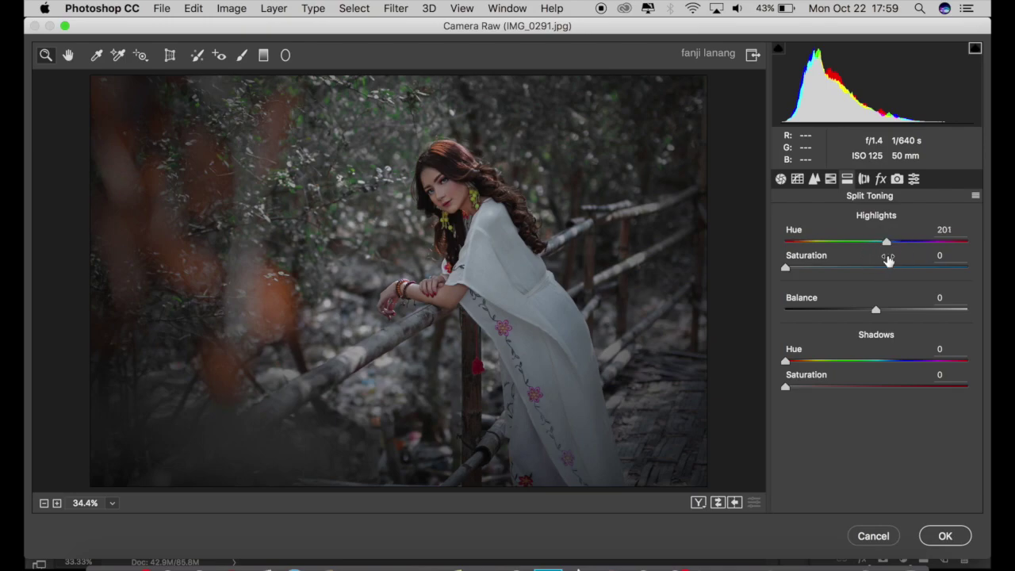
{"action": "mouse_move", "coordinate": [806, 273]}
{"action": "left_mouse_down"}
{"action": "mouse_move", "coordinate": [811, 265]}
{"action": "mouse_move", "coordinate": [810, 280]}
{"action": "left_mouse_up"}
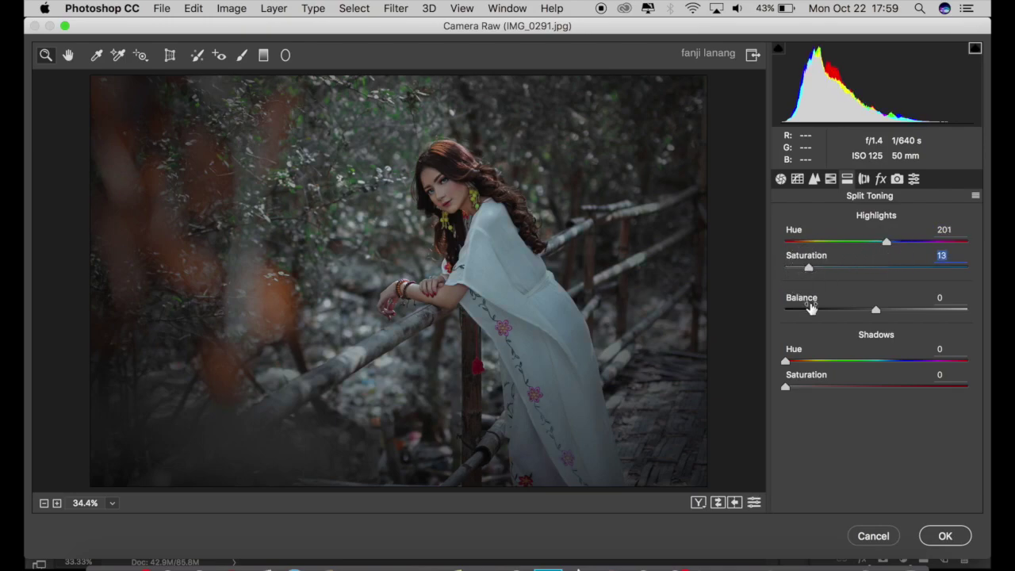
Step: Darken the photo's edges with a lens-correction vignetting amount of -48 and a midpoint of 0
{"action": "left_click", "coordinate": [864, 179]}
{"action": "left_click", "coordinate": [828, 471]}
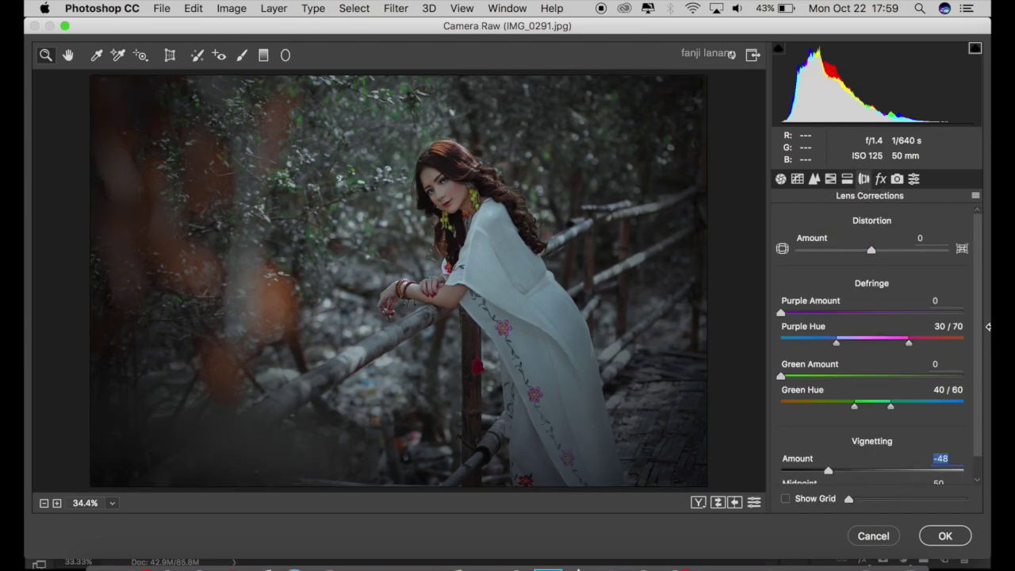
{"action": "scroll", "coordinate": [978, 336], "scroll_direction": "down", "scroll_amount": 1}
{"action": "left_click_drag", "start_coordinate": [872, 472], "coordinate": [691, 483]}
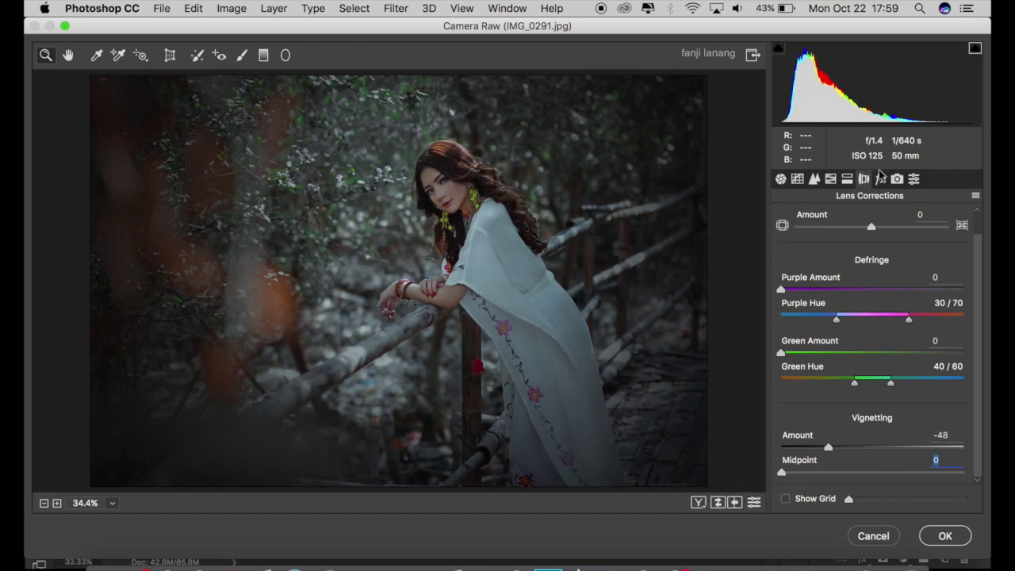
Step: Set the camera calibration's Red Primary to hue +43 and saturation -44, and Green Primary to hue +60 and saturation +18
{"action": "left_click", "coordinate": [881, 181]}
{"action": "left_click", "coordinate": [896, 180]}
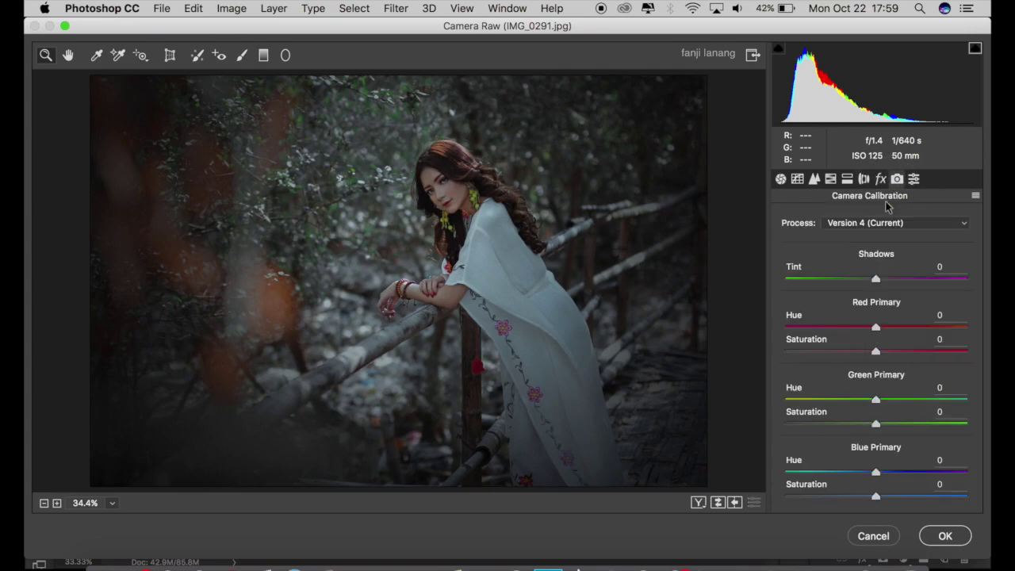
{"action": "left_click", "coordinate": [912, 326]}
{"action": "mouse_move", "coordinate": [912, 328]}
{"action": "left_mouse_down"}
{"action": "mouse_move", "coordinate": [917, 338]}
{"action": "mouse_move", "coordinate": [914, 323]}
{"action": "left_mouse_up"}
{"action": "left_click_drag", "start_coordinate": [866, 351], "coordinate": [837, 373]}
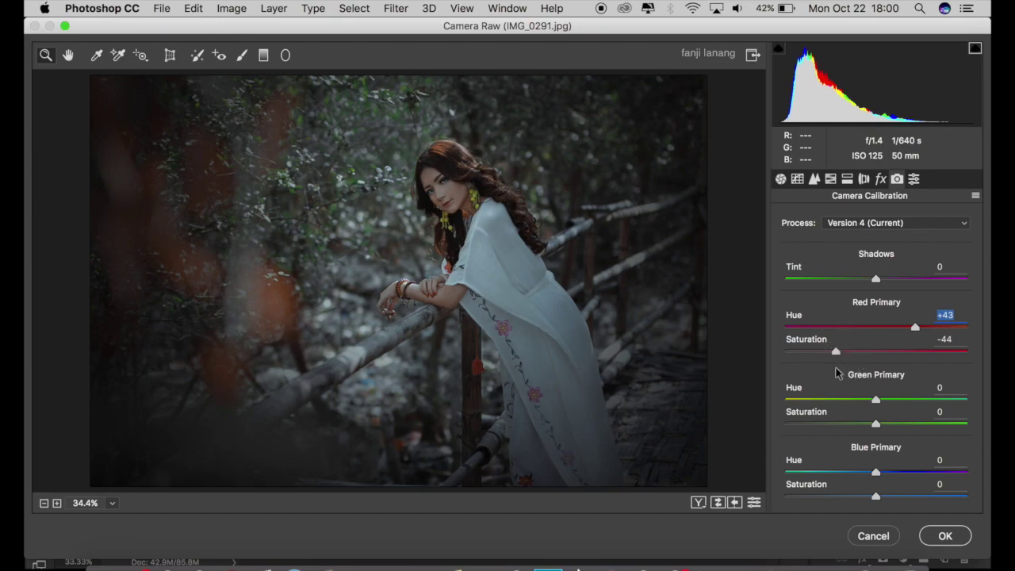
{"action": "left_click_drag", "start_coordinate": [918, 400], "coordinate": [891, 421]}
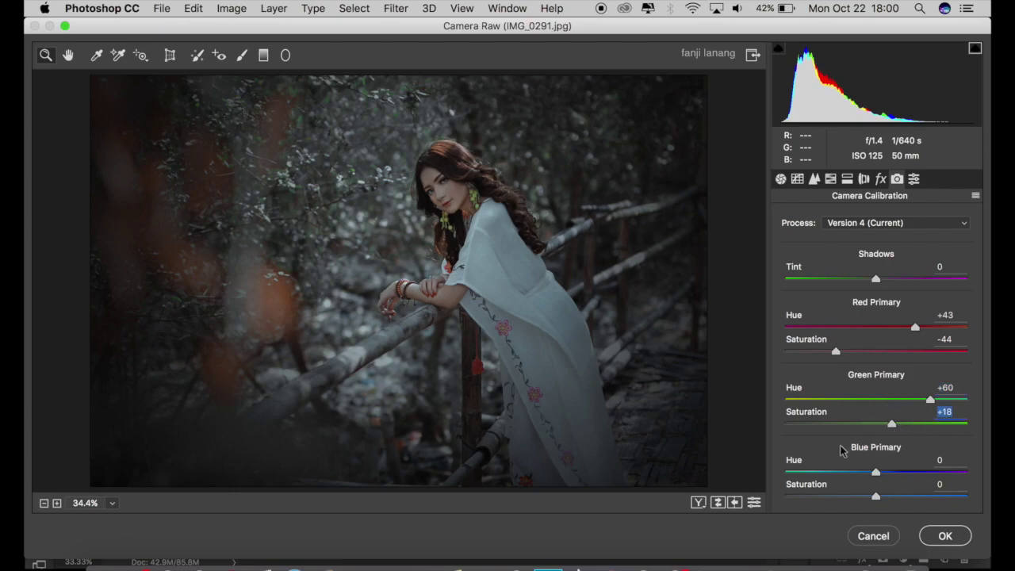
Step: Set the calibration's Blue Primary to hue -30 and saturation +78, and apply the Camera Raw adjustments to the layer
{"action": "left_click_drag", "start_coordinate": [843, 471], "coordinate": [849, 476]}
{"action": "left_click_drag", "start_coordinate": [909, 498], "coordinate": [946, 497]}
{"action": "left_click", "coordinate": [947, 498]}
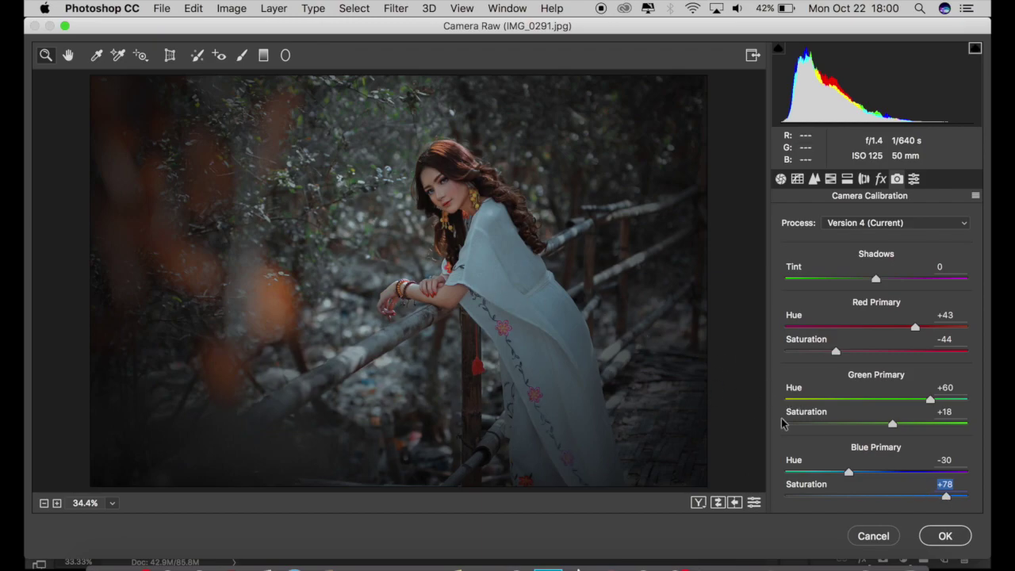
{"action": "left_click", "coordinate": [946, 535]}
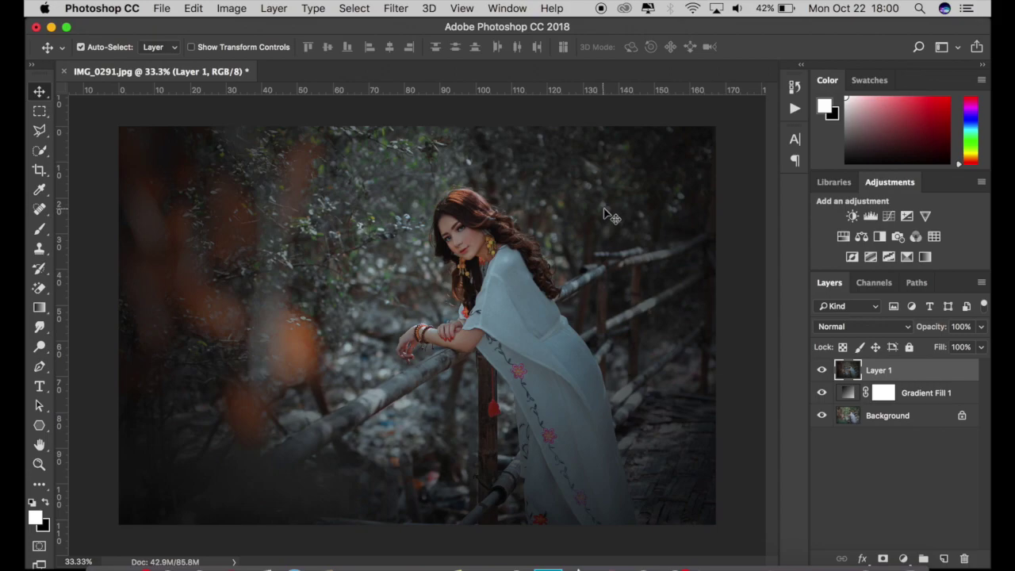
Step: Add a Selective Color adjustment layer and set Black to 4% for the Blacks
{"action": "left_click", "coordinate": [905, 558]}
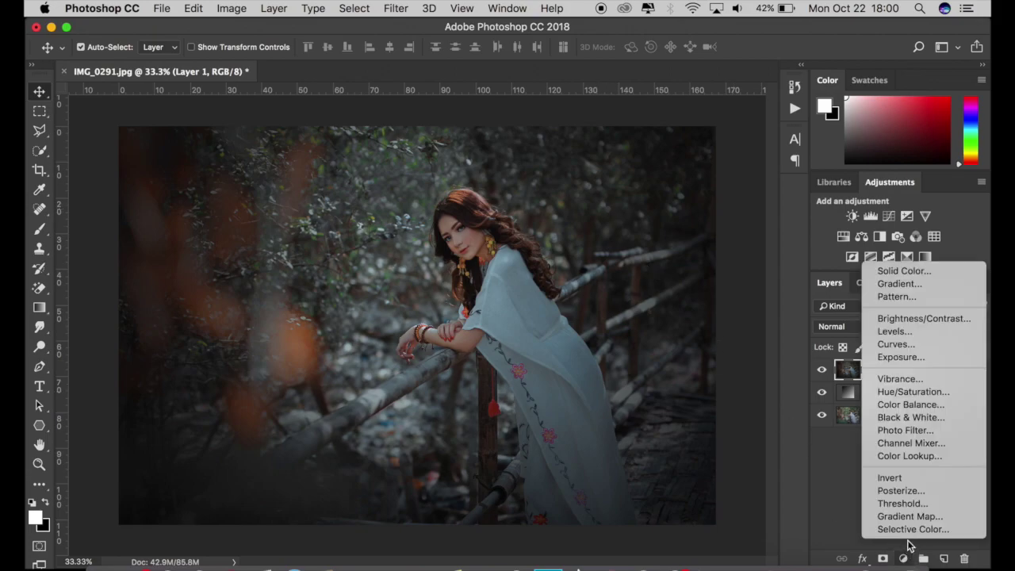
{"action": "left_click", "coordinate": [912, 535]}
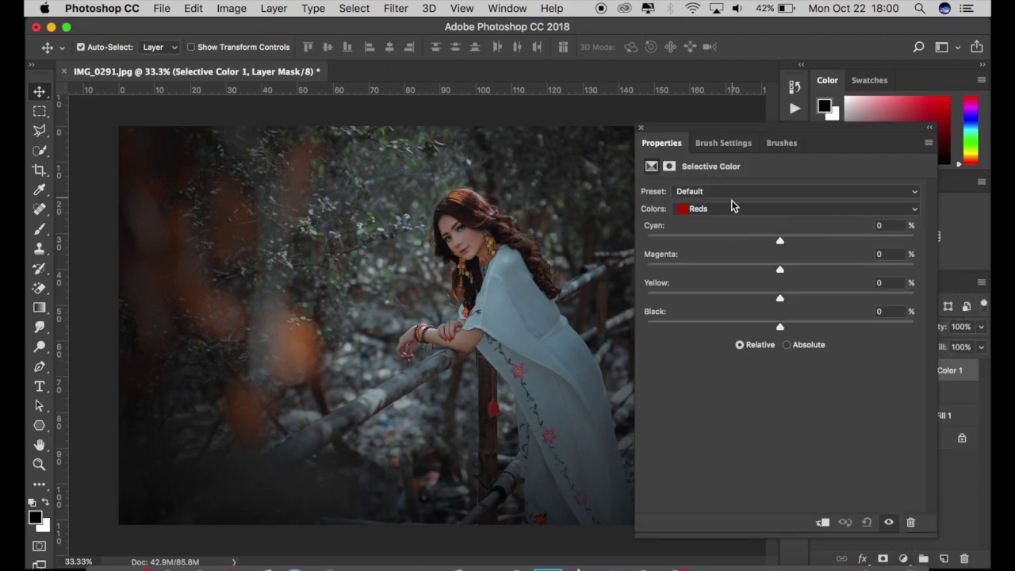
{"action": "left_click", "coordinate": [732, 209]}
{"action": "left_click", "coordinate": [744, 299]}
{"action": "left_click", "coordinate": [887, 313]}
{"action": "type", "text": "4"}
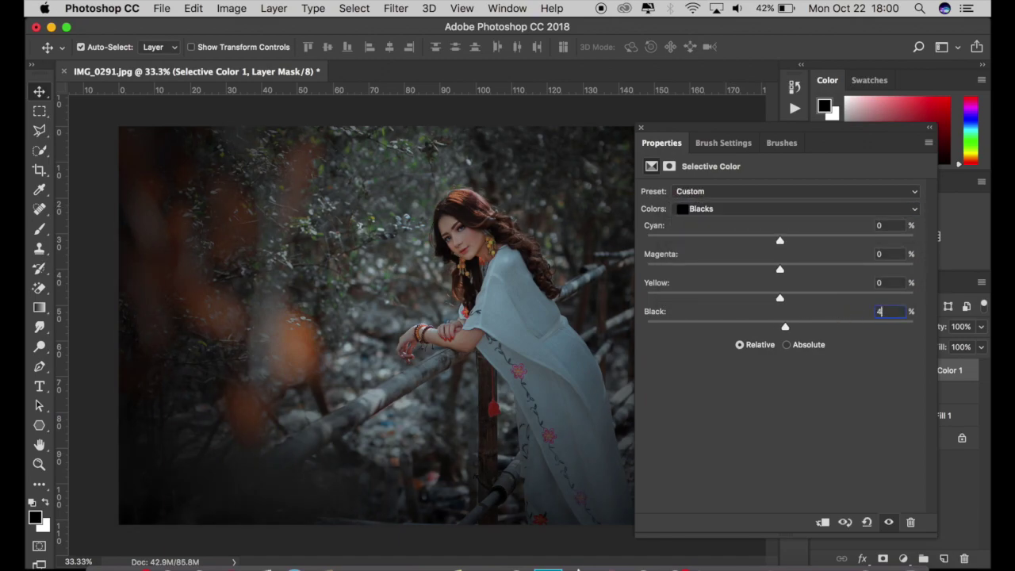
{"action": "left_click", "coordinate": [643, 129]}
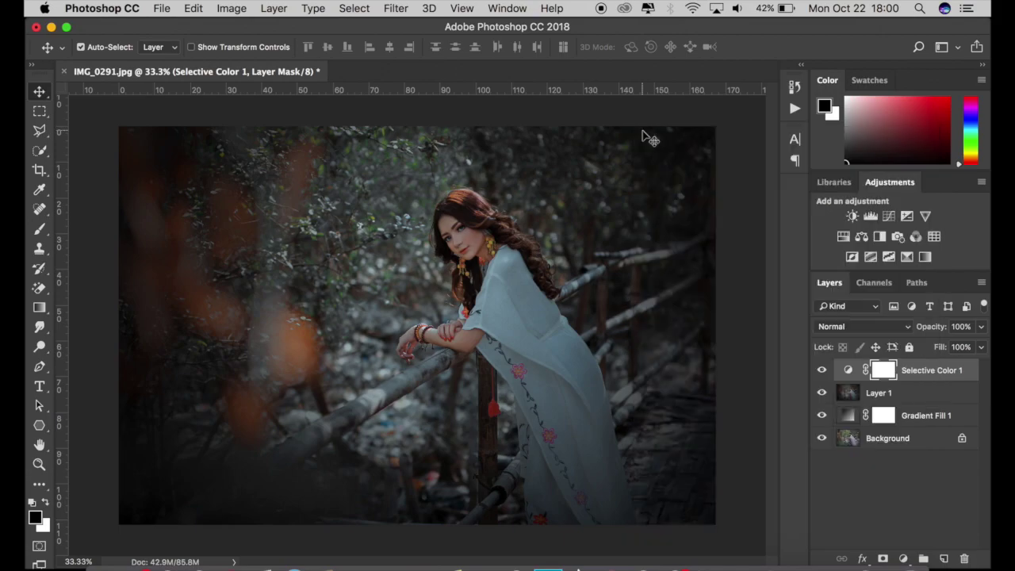
Step: Add a new layer and stamp the photographer's logo in white with a 300 px brush in the photo's lower-left corner
{"action": "left_click", "coordinate": [943, 559]}
{"action": "key", "text": "x"}
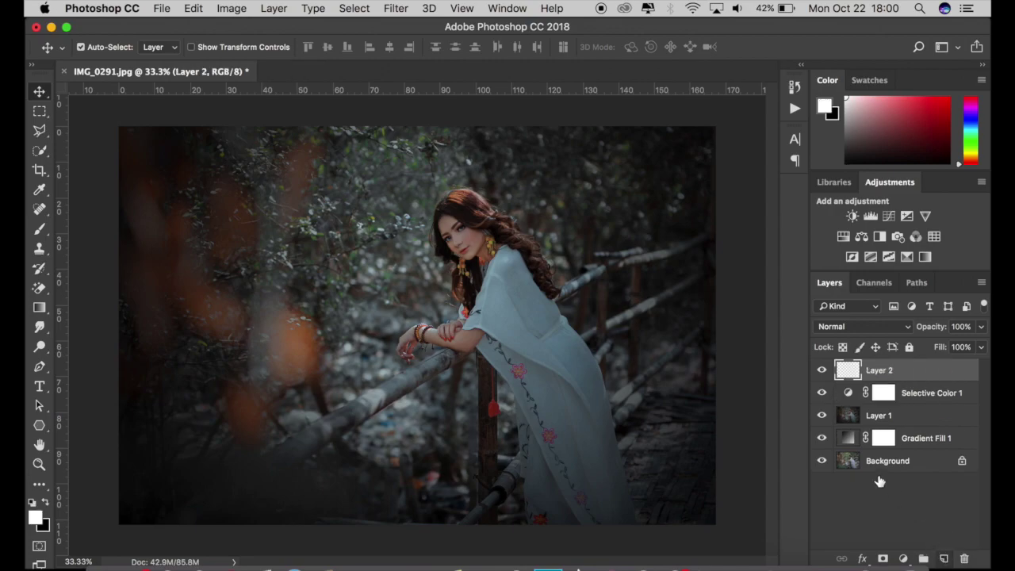
{"action": "left_click", "coordinate": [40, 229]}
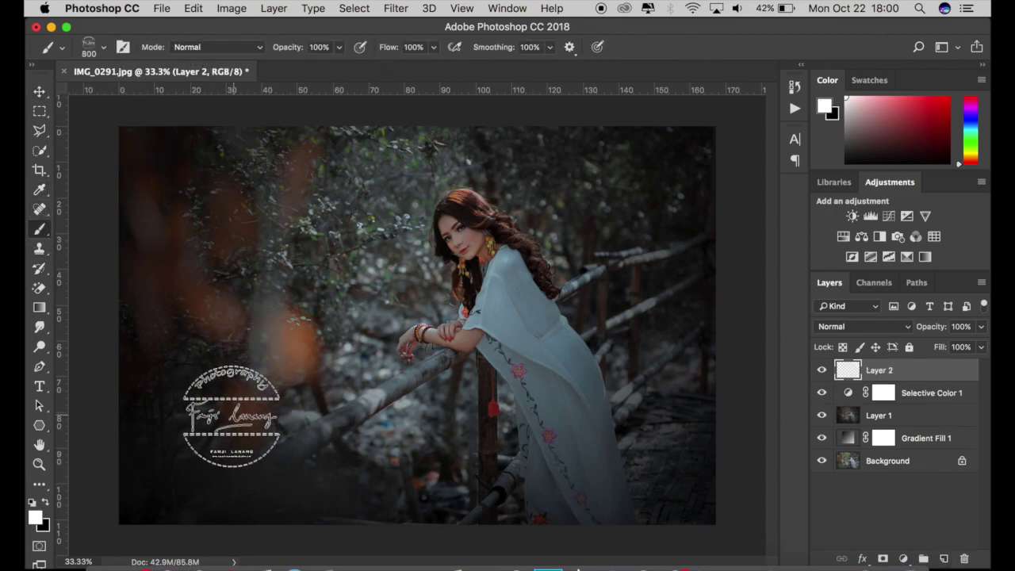
{"action": "key", "text": "["}
{"action": "key", "text": "["}
{"action": "key", "text": "["}
{"action": "key", "text": "["}
{"action": "key", "text": "["}
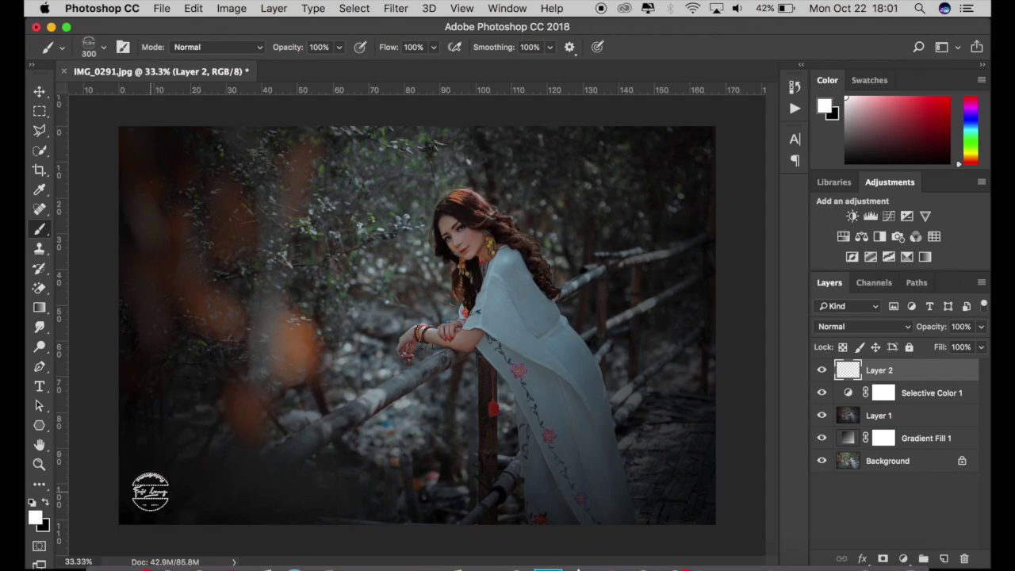
{"action": "left_click", "coordinate": [186, 468]}
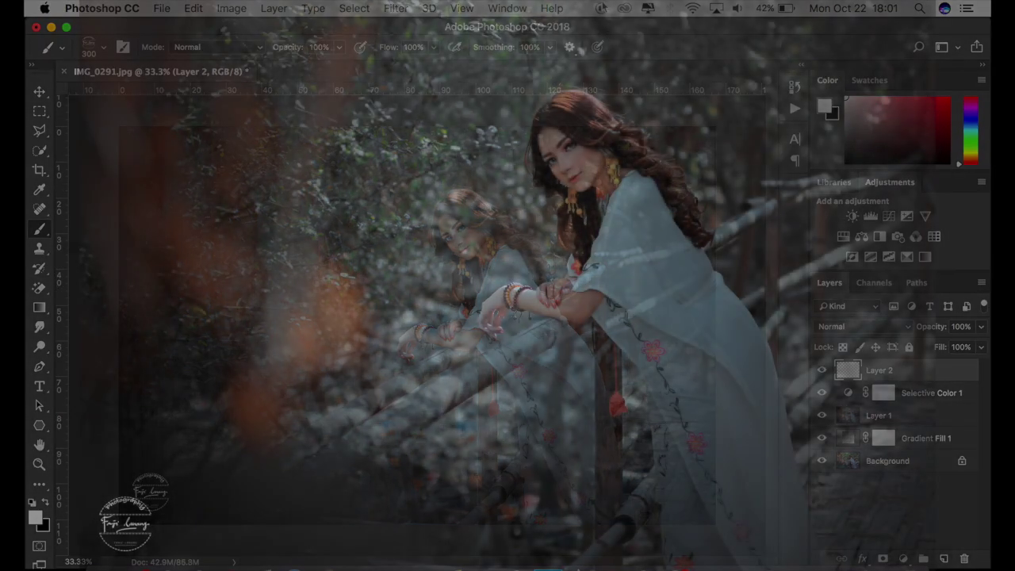